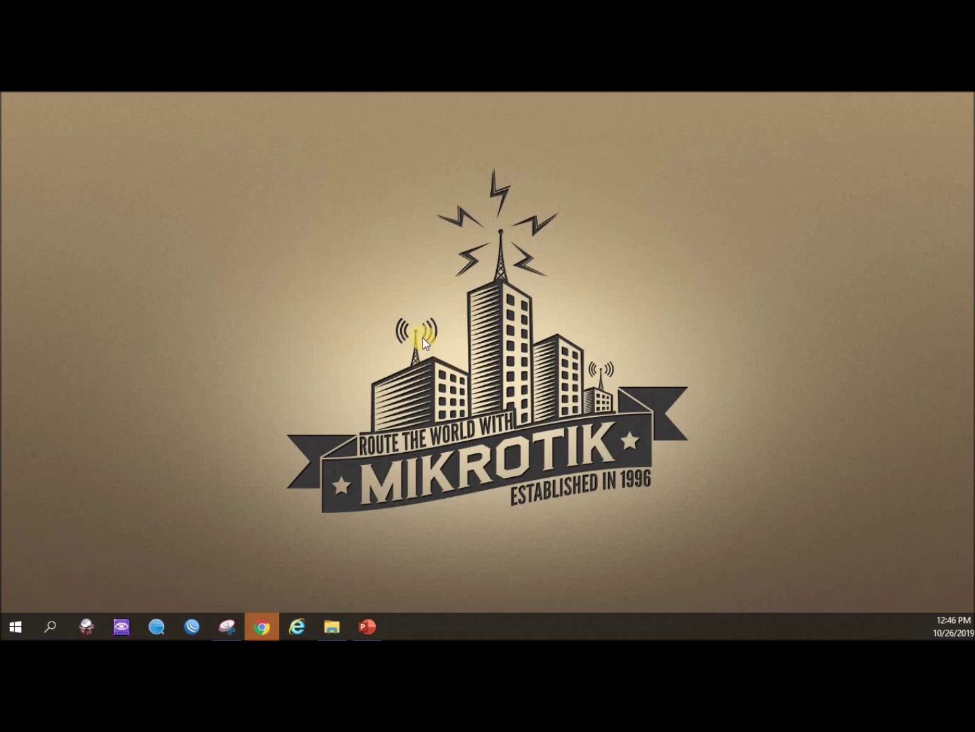
Step: Launch WinBox, refresh Neighbors and select router 192.168.88.1 to log in as admin
{"action": "left_click", "coordinate": [193, 627]}
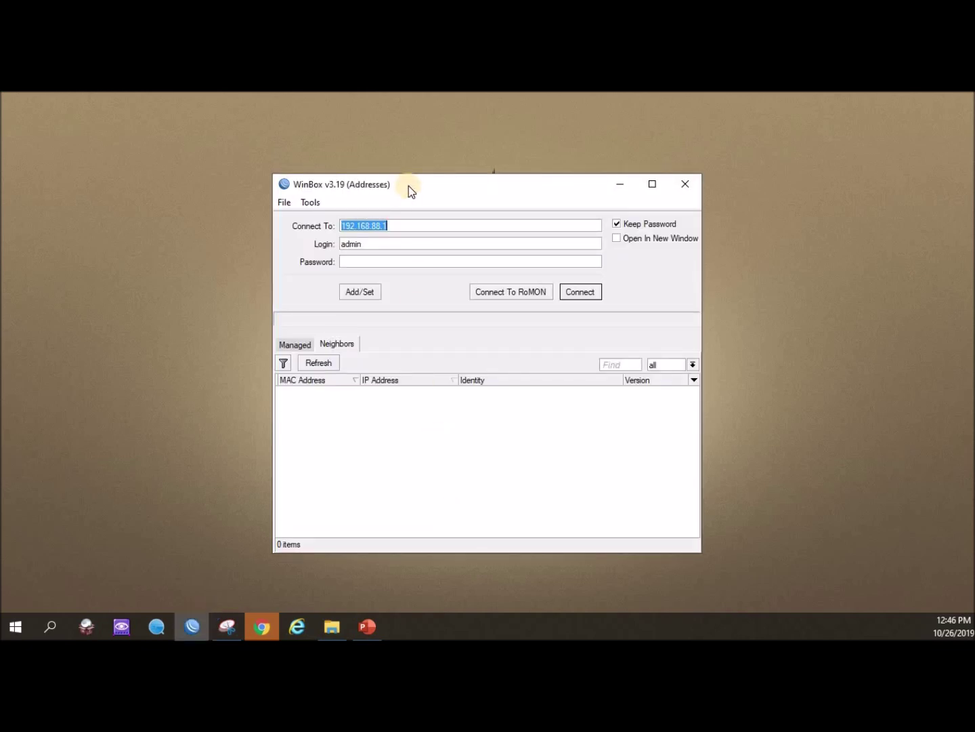
{"action": "left_click", "coordinate": [333, 366]}
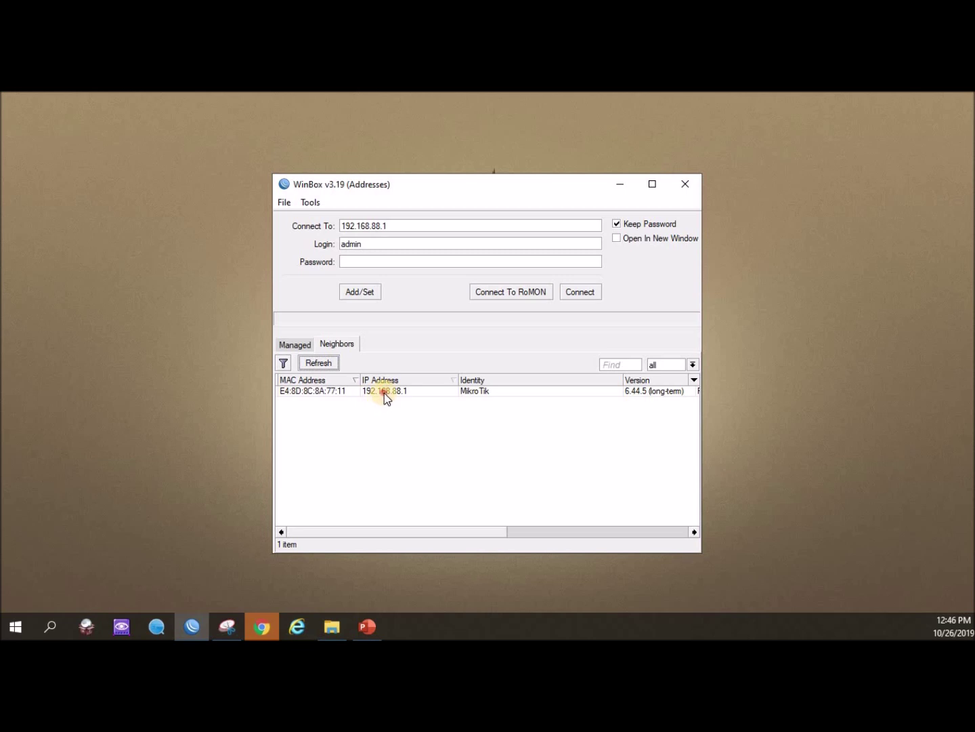
{"action": "left_click", "coordinate": [384, 393]}
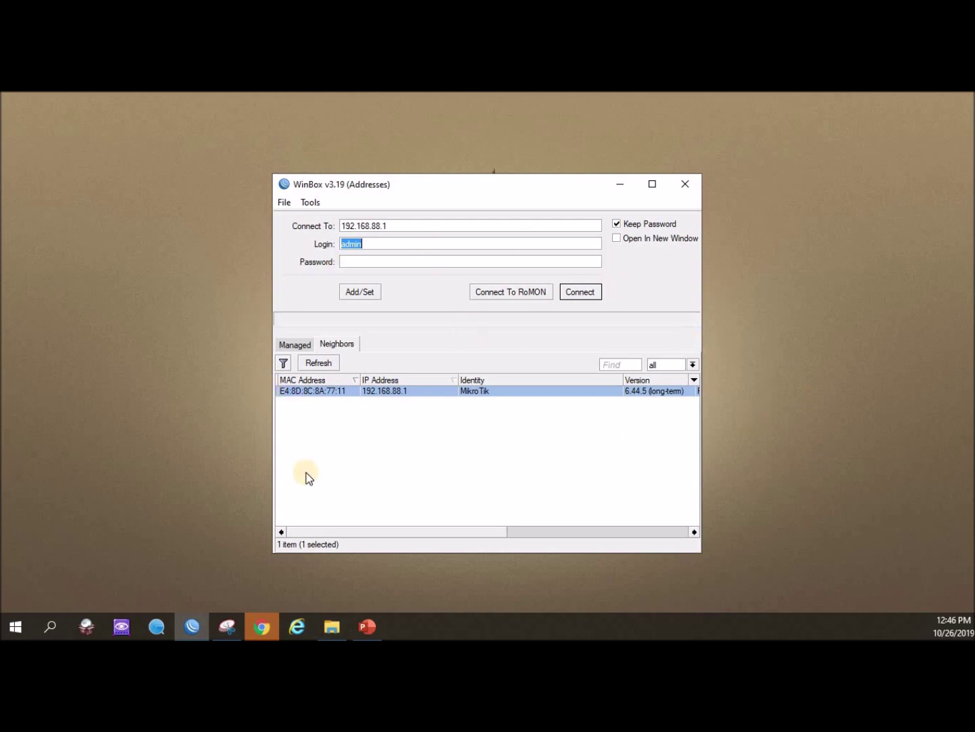
{"action": "left_click", "coordinate": [455, 262]}
{"action": "left_click", "coordinate": [425, 261]}
Step: Connect to 192.168.88.1 and reopen IP > Hotspot, replacing the leftover Hotspot window
{"action": "left_click", "coordinate": [391, 399]}
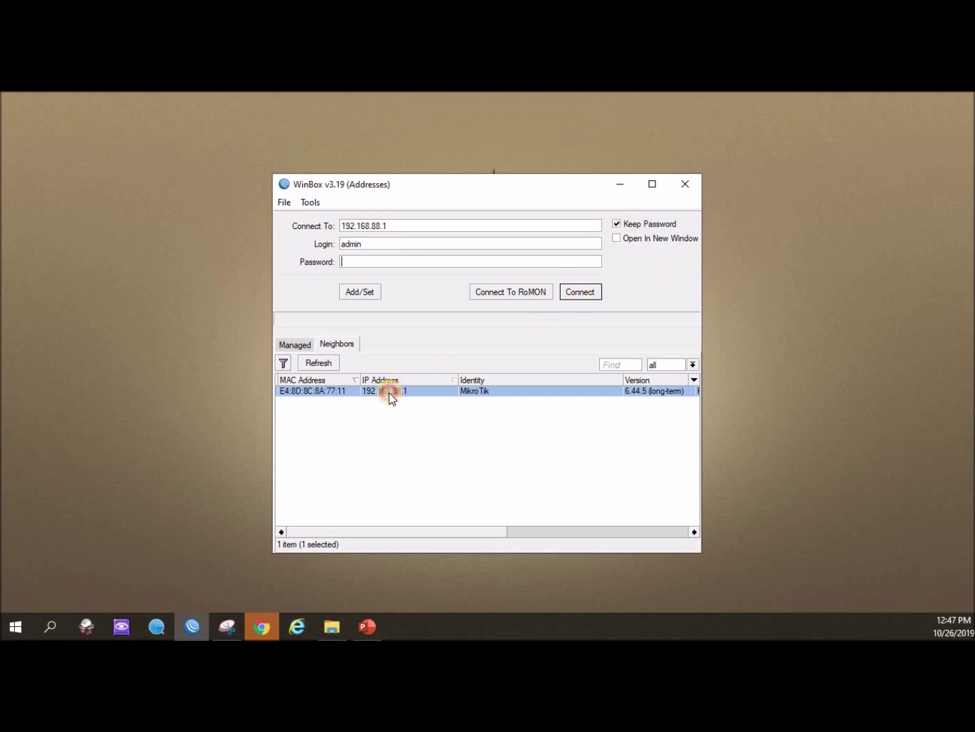
{"action": "left_click", "coordinate": [587, 297]}
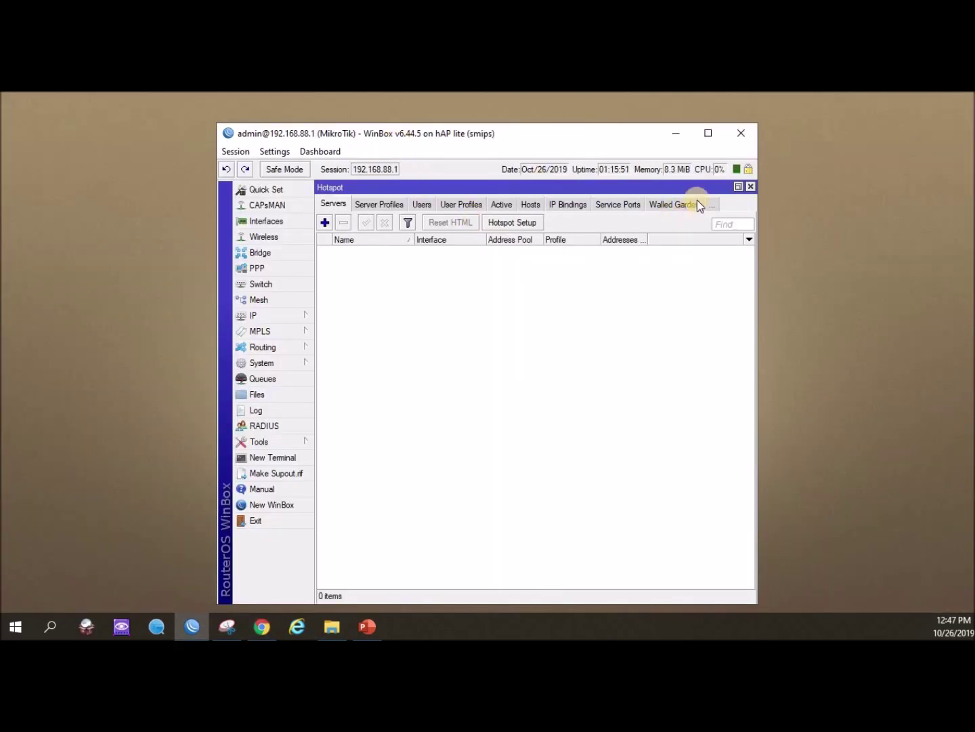
{"action": "left_click", "coordinate": [748, 187]}
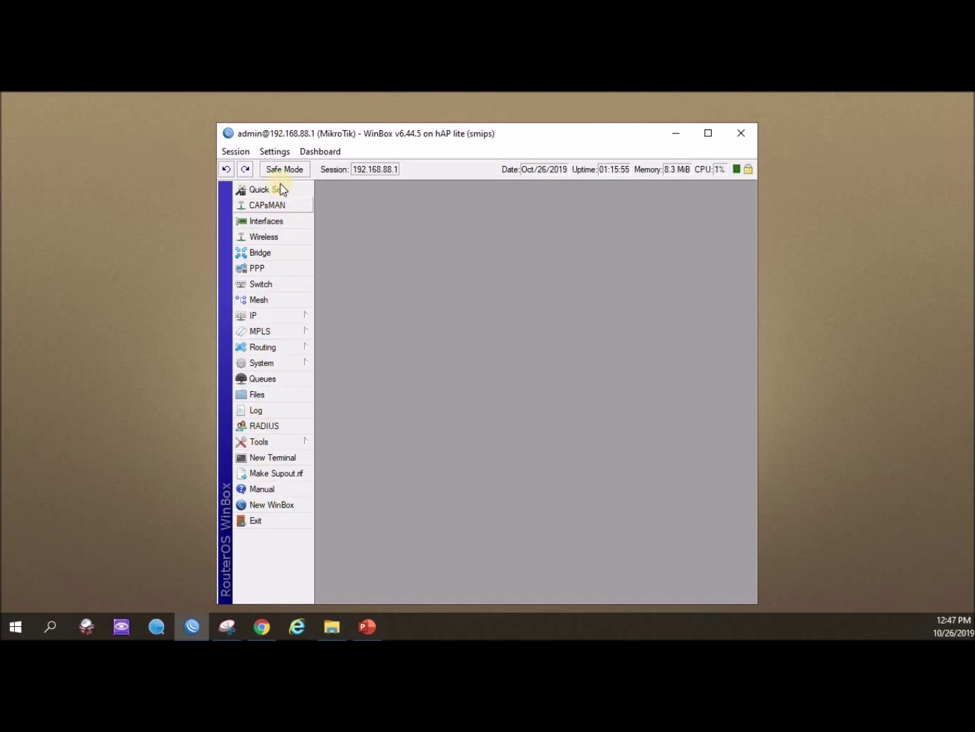
{"action": "left_click", "coordinate": [273, 316]}
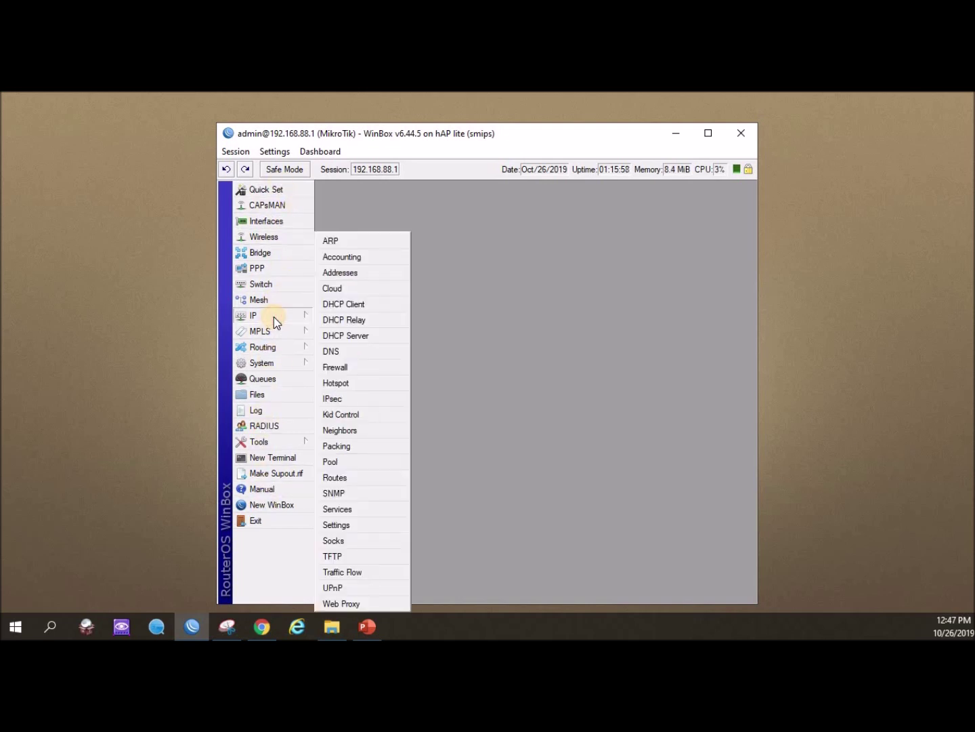
{"action": "left_click", "coordinate": [380, 384]}
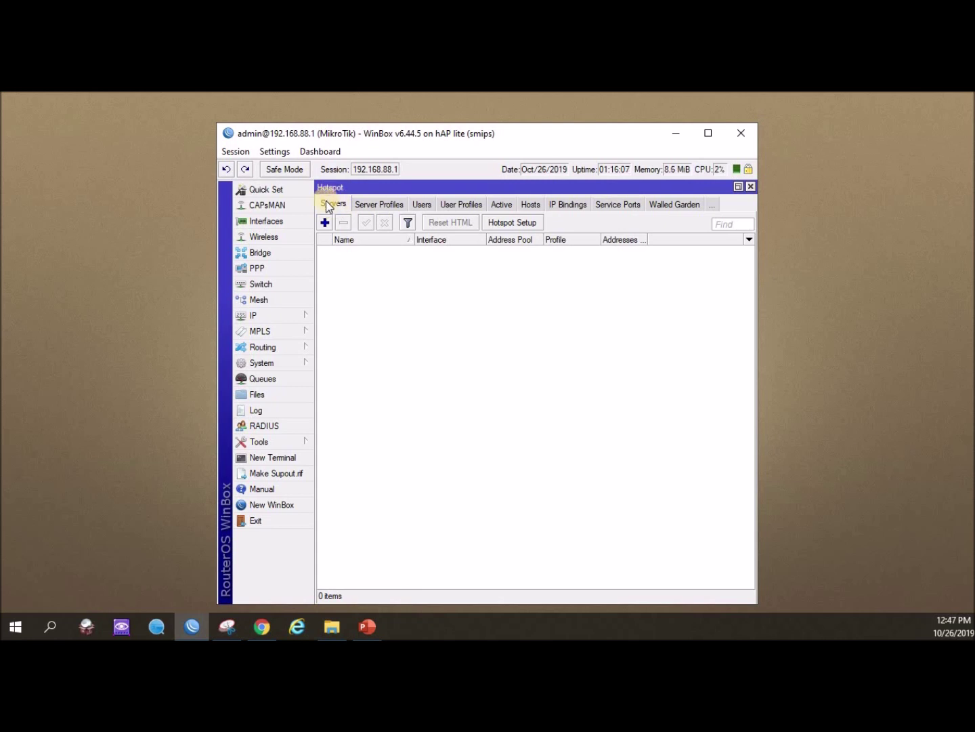
Step: Start Hotspot Setup and choose bridge as the hotspot interface
{"action": "left_click", "coordinate": [497, 226]}
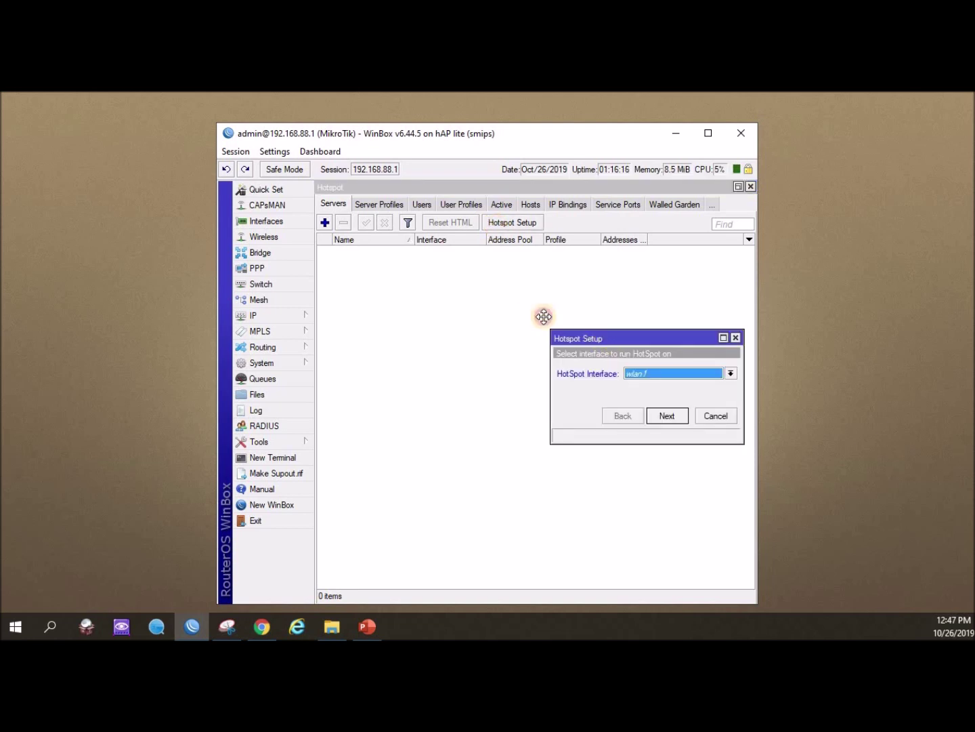
{"action": "left_click_drag", "start_coordinate": [615, 347], "coordinate": [495, 307]}
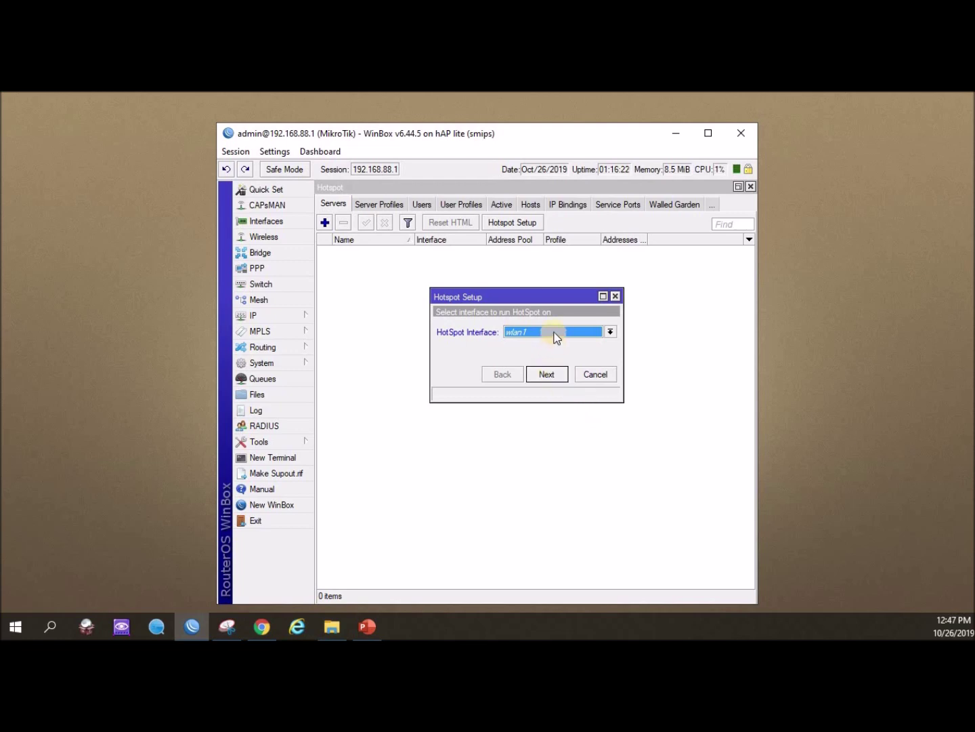
{"action": "left_click", "coordinate": [601, 332]}
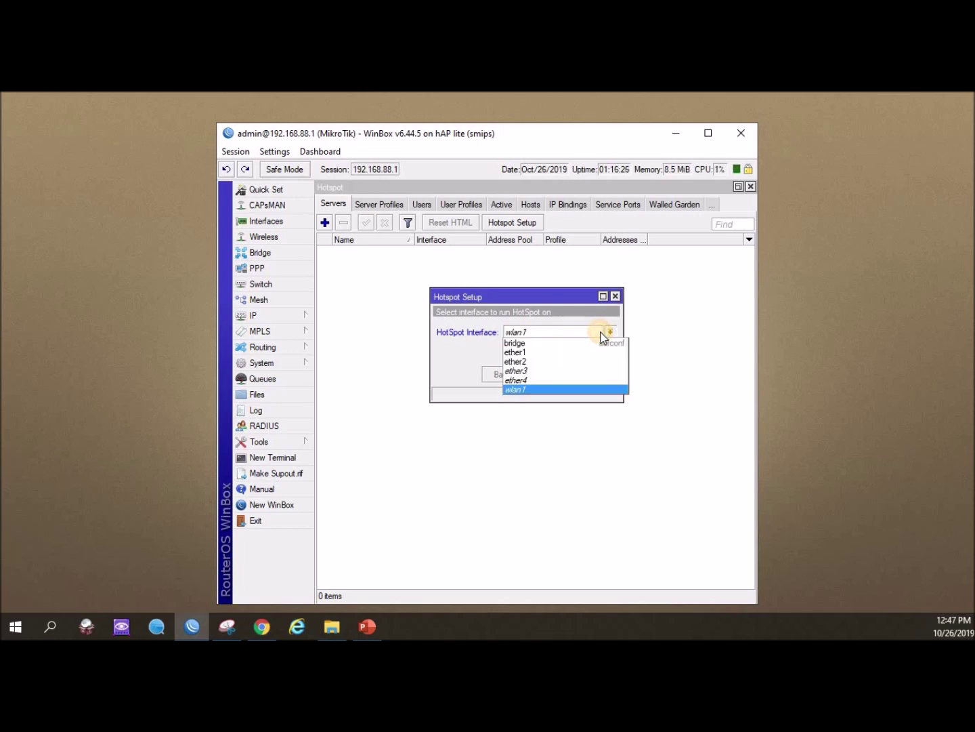
{"action": "left_click", "coordinate": [527, 343]}
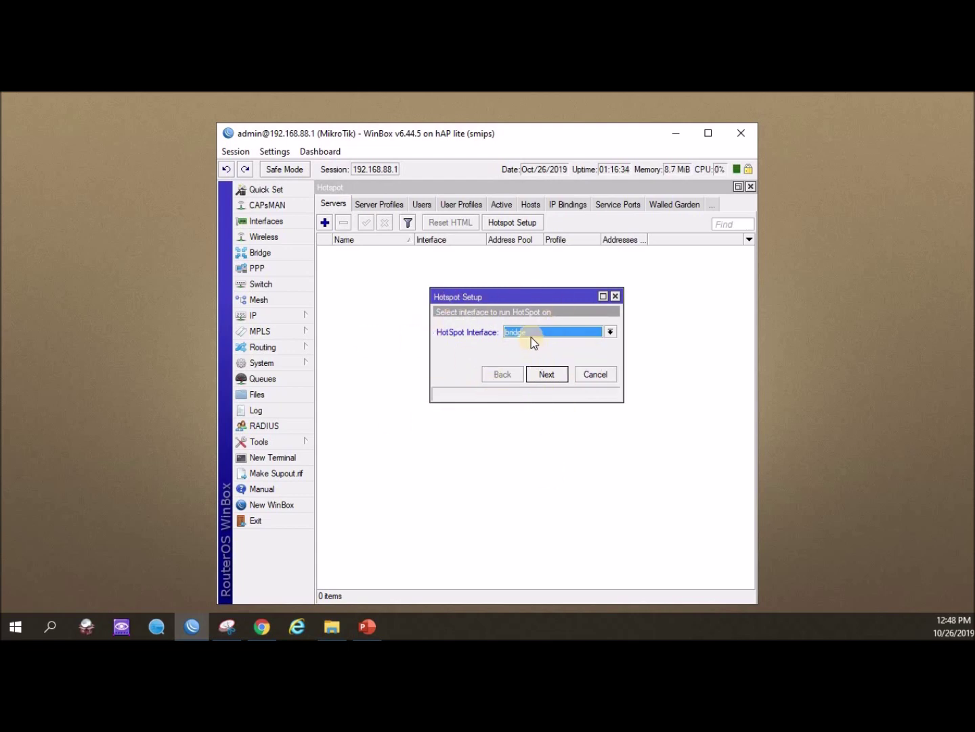
{"action": "left_click", "coordinate": [543, 381]}
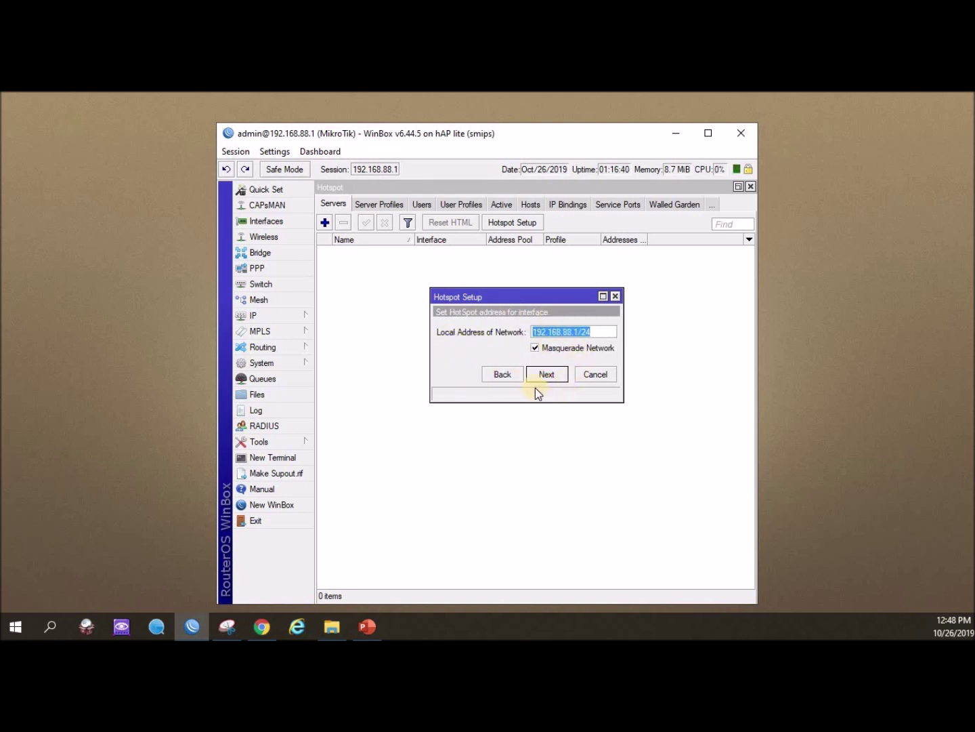
Step: Accept address 192.168.88.1/24, the default pool and DNS servers, skipping certificate and SMTP
{"action": "left_click", "coordinate": [546, 378]}
{"action": "left_click", "coordinate": [540, 376]}
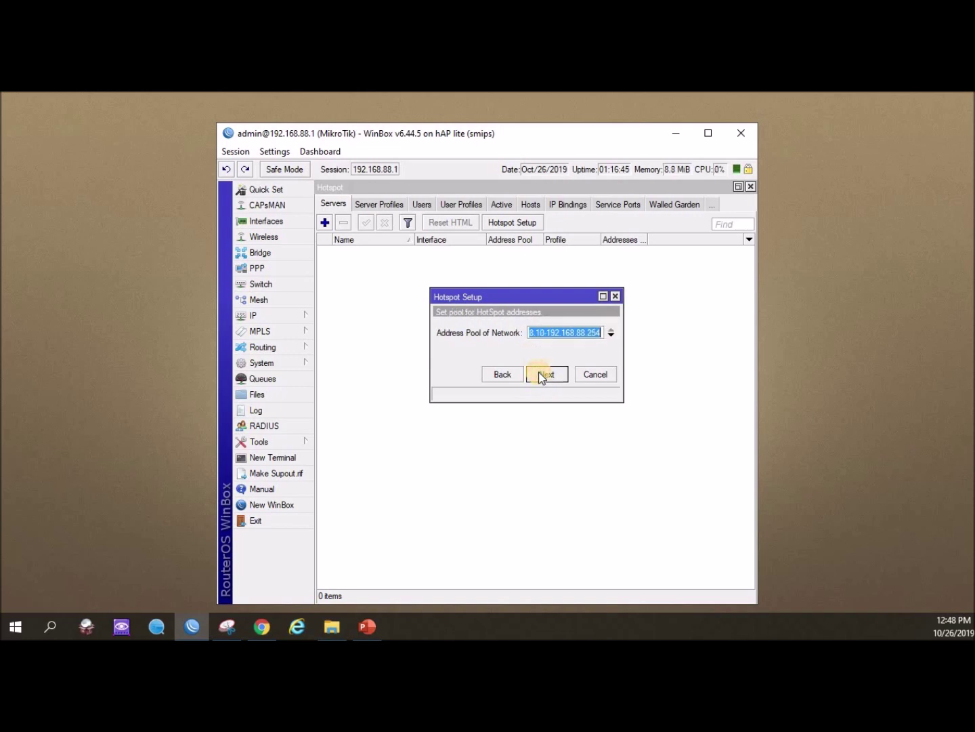
{"action": "left_click", "coordinate": [554, 377]}
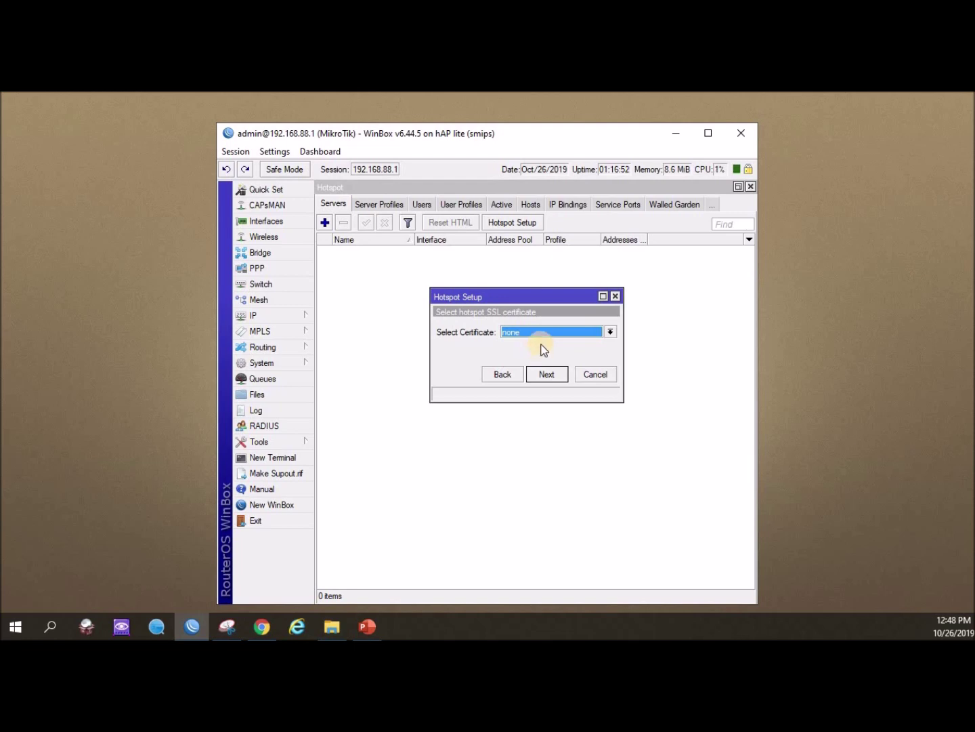
{"action": "left_click", "coordinate": [545, 375]}
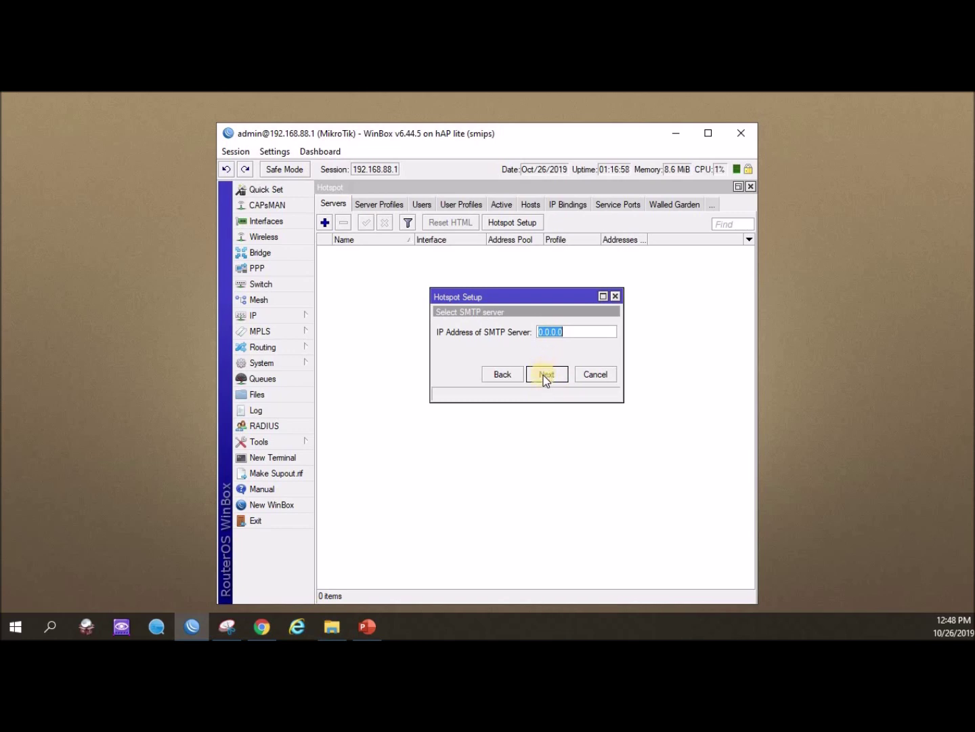
{"action": "left_click", "coordinate": [543, 375]}
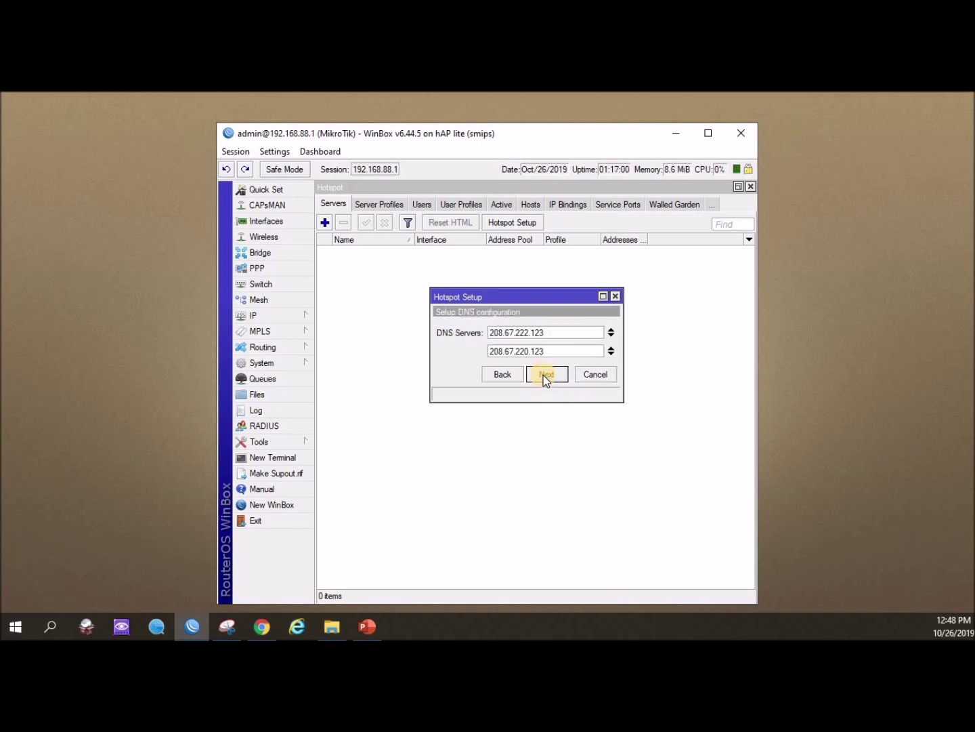
{"action": "left_click", "coordinate": [558, 377]}
{"action": "left_click", "coordinate": [510, 335]}
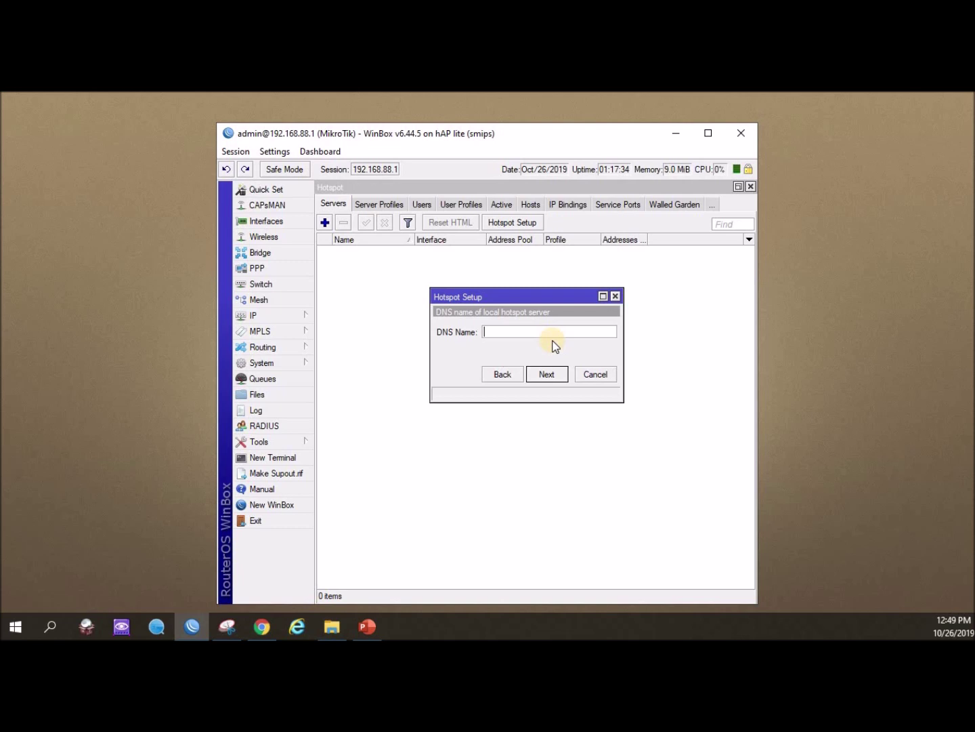
Step: Enter login.internet.mikrotikrizal as the hotspot DNS name and continue
{"action": "type", "text": "login"}
{"action": "type", "text": "."}
{"action": "type", "text": "l"}
{"action": "type", "text": "nternet"}
{"action": "type", "text": "."}
{"action": "key", "text": "BackSpace"}
{"action": "type", "text": ".mikro"}
{"action": "type", "text": "tikrizal"}
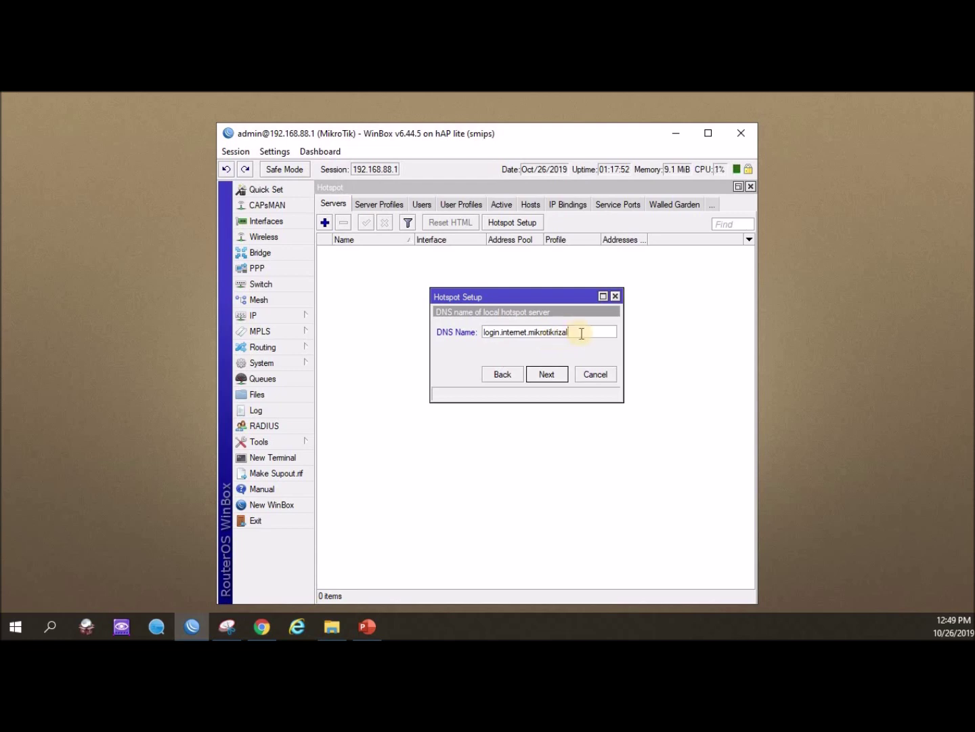
{"action": "left_click_drag", "start_coordinate": [567, 332], "coordinate": [421, 320]}
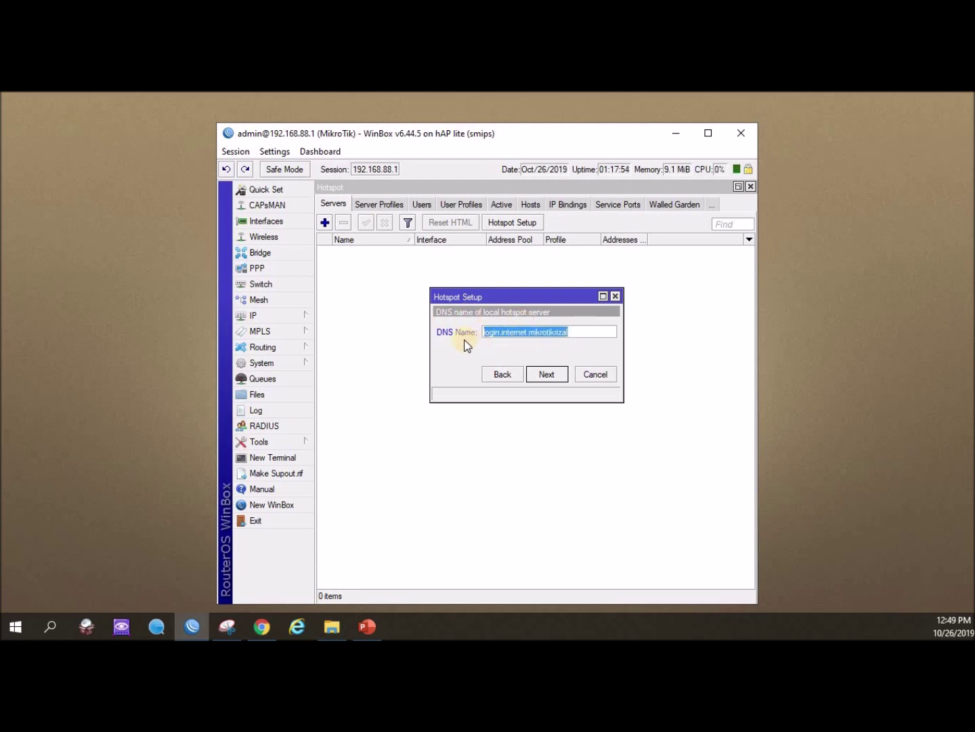
{"action": "left_click", "coordinate": [575, 331]}
{"action": "left_click_drag", "start_coordinate": [574, 331], "coordinate": [384, 337]}
{"action": "left_click", "coordinate": [581, 332]}
{"action": "double_click", "coordinate": [582, 332]}
{"action": "left_click", "coordinate": [575, 334]}
{"action": "left_click", "coordinate": [556, 374]}
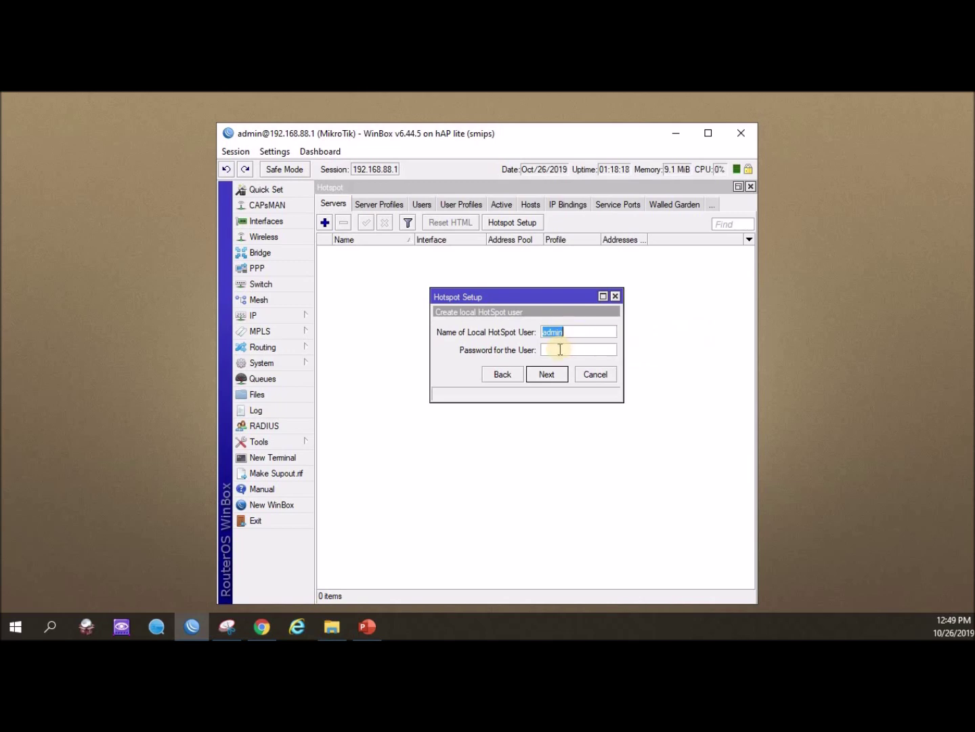
Step: Keep admin as the local hotspot user and finish the setup
{"action": "left_click", "coordinate": [579, 330]}
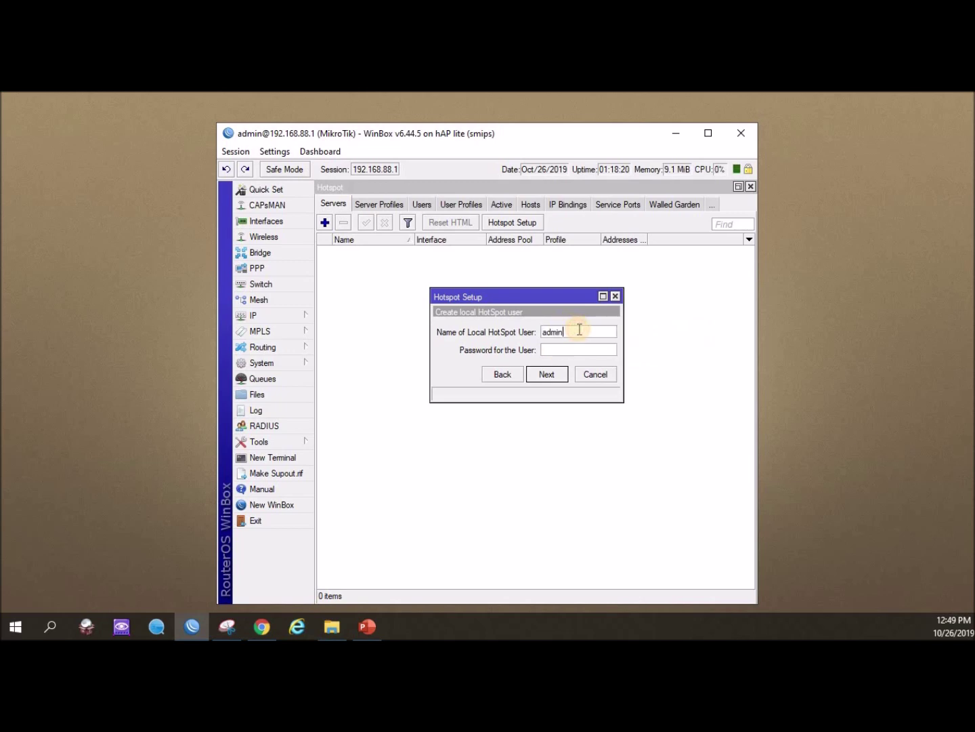
{"action": "double_click", "coordinate": [586, 331]}
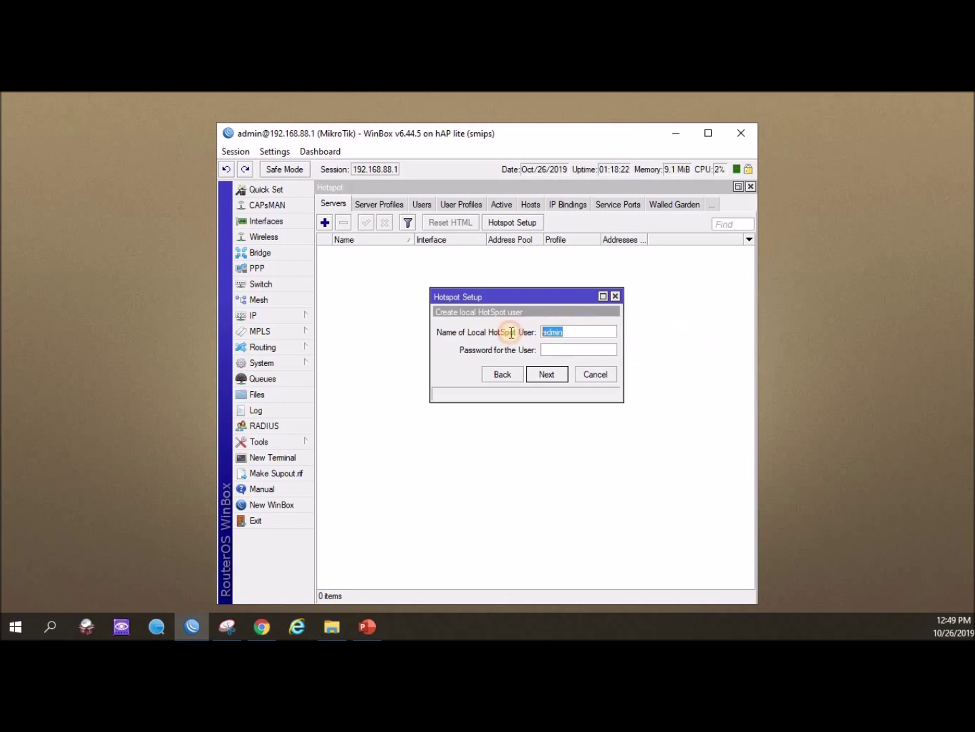
{"action": "left_click", "coordinate": [544, 349]}
{"action": "left_click", "coordinate": [552, 375]}
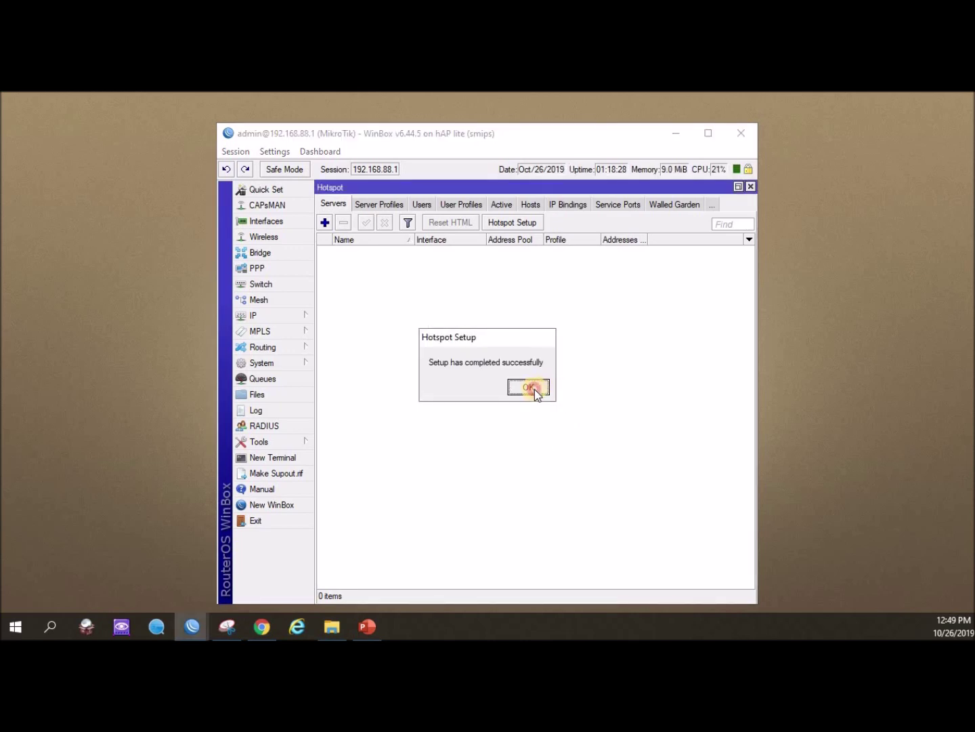
{"action": "left_click", "coordinate": [535, 388]}
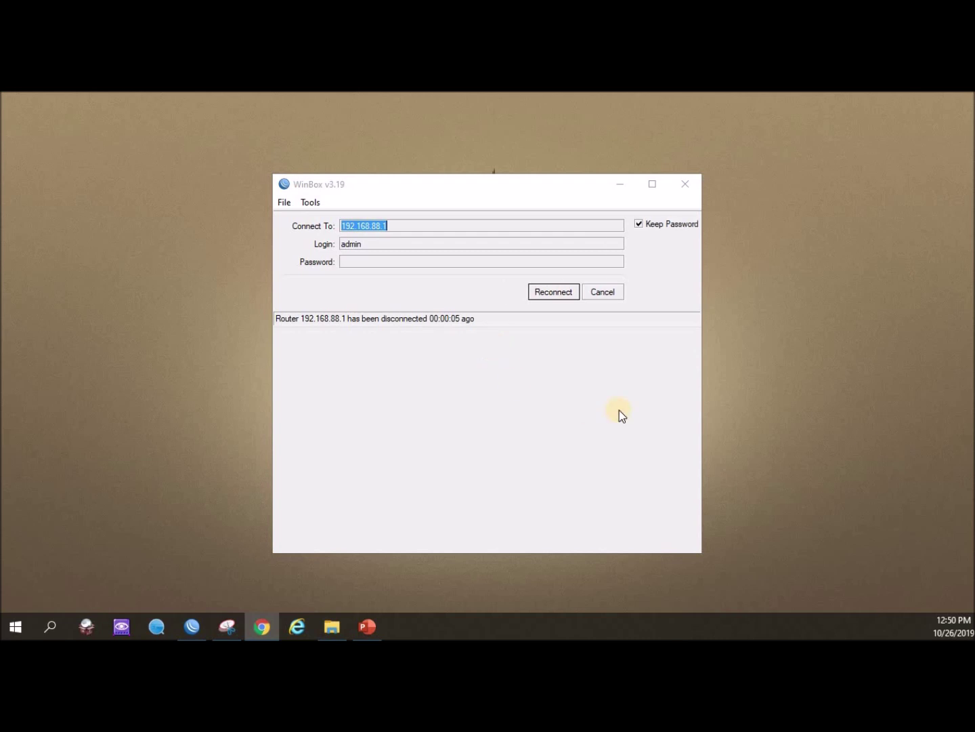
Step: Minimize WinBox after the disconnect notice to reveal the desktop
{"action": "left_click", "coordinate": [619, 184]}
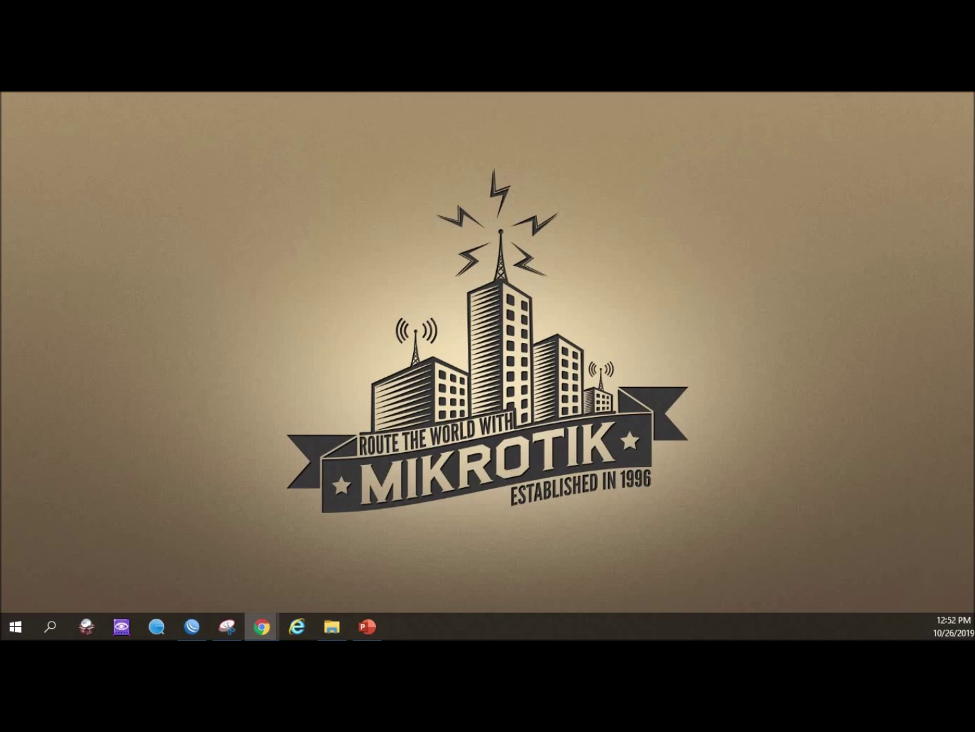
Step: Maximize the Chrome hotspot login page and sign in as admin
{"action": "left_click_drag", "start_coordinate": [209, 233], "coordinate": [558, 186]}
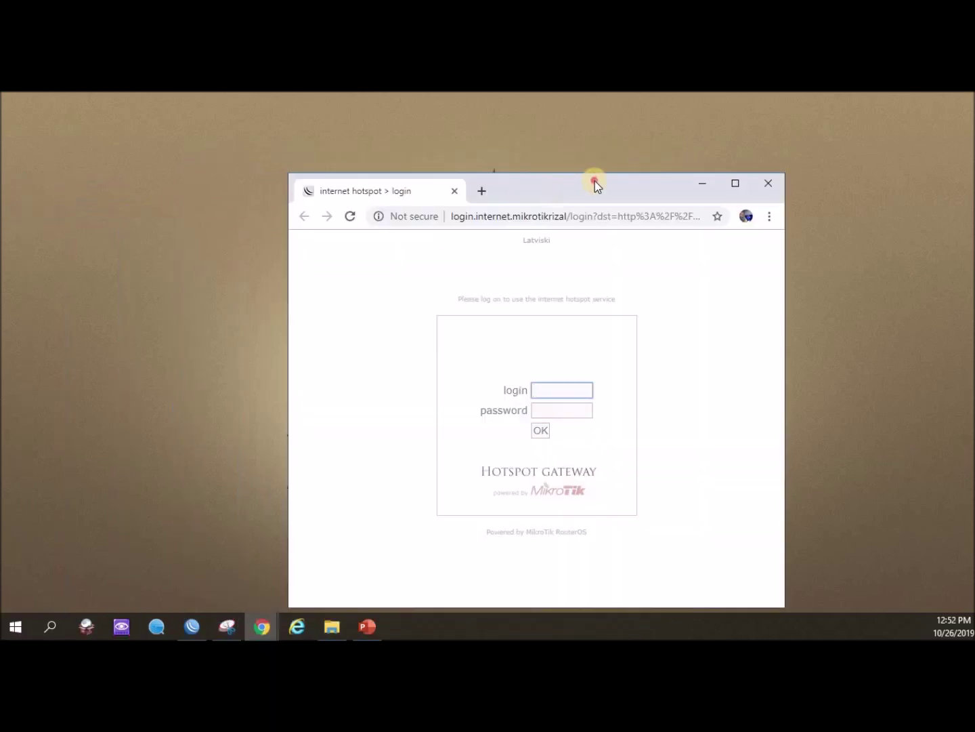
{"action": "double_click", "coordinate": [594, 181]}
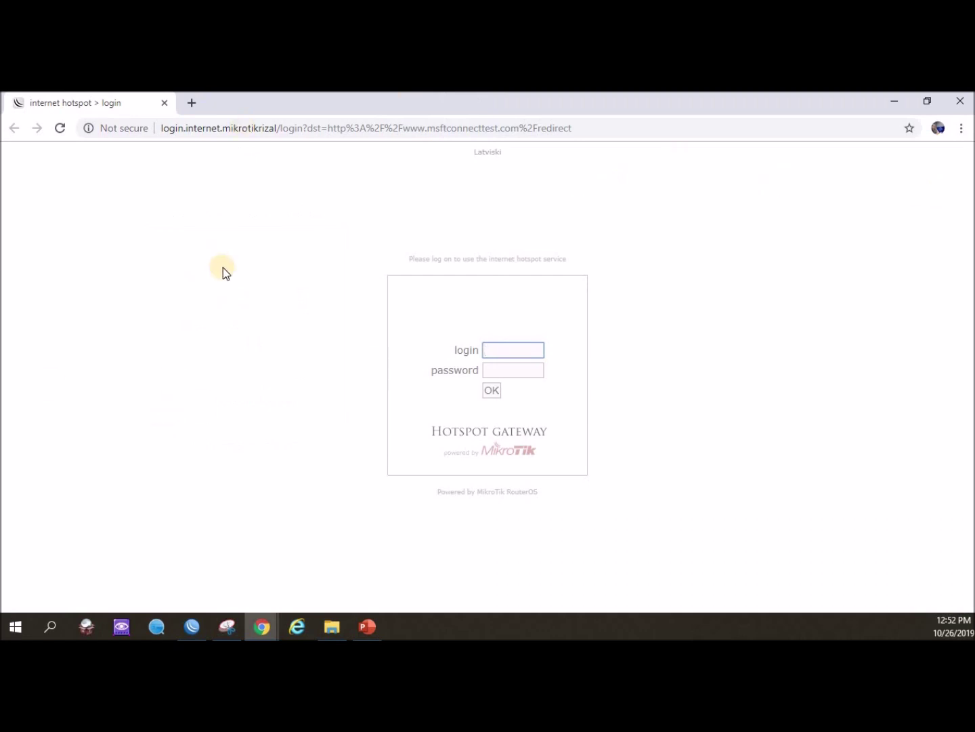
{"action": "left_click_drag", "start_coordinate": [160, 129], "coordinate": [278, 130]}
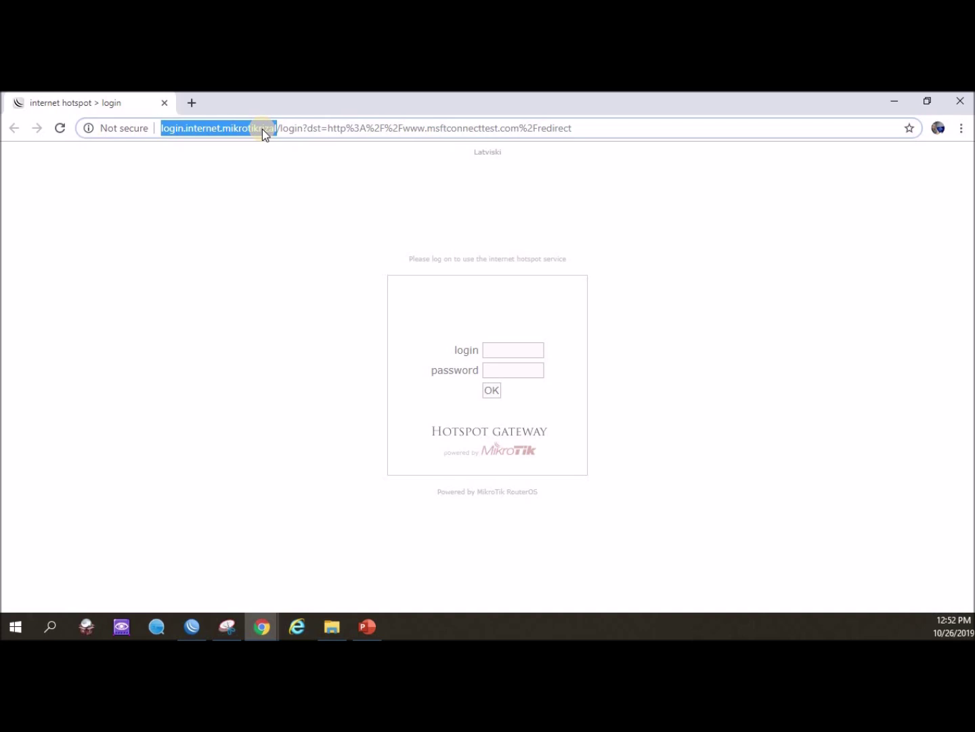
{"action": "left_click", "coordinate": [341, 290]}
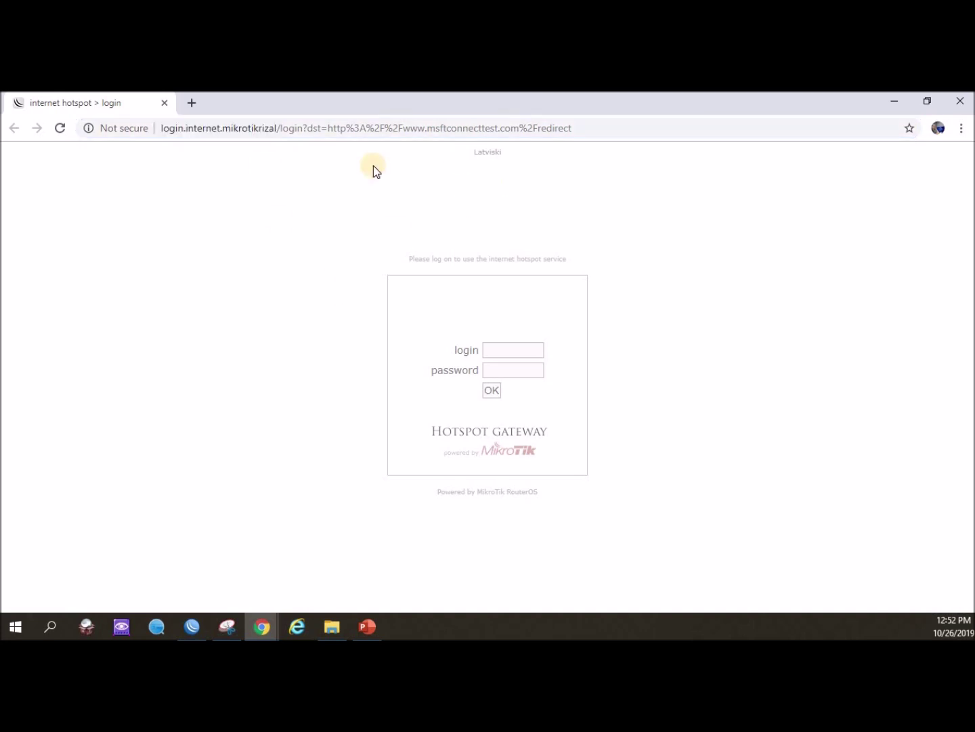
{"action": "left_click", "coordinate": [508, 350]}
{"action": "left_click", "coordinate": [511, 350]}
{"action": "type", "text": "admin"}
{"action": "left_click", "coordinate": [495, 394]}
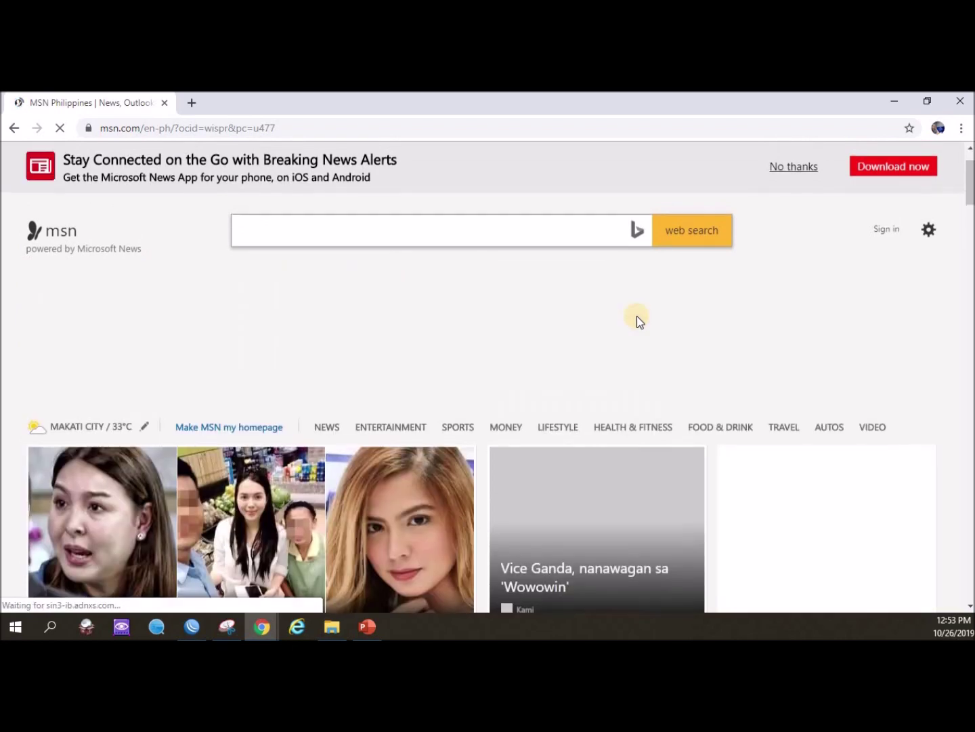
{"action": "scroll", "coordinate": [867, 302], "scroll_direction": "down", "scroll_amount": 2}
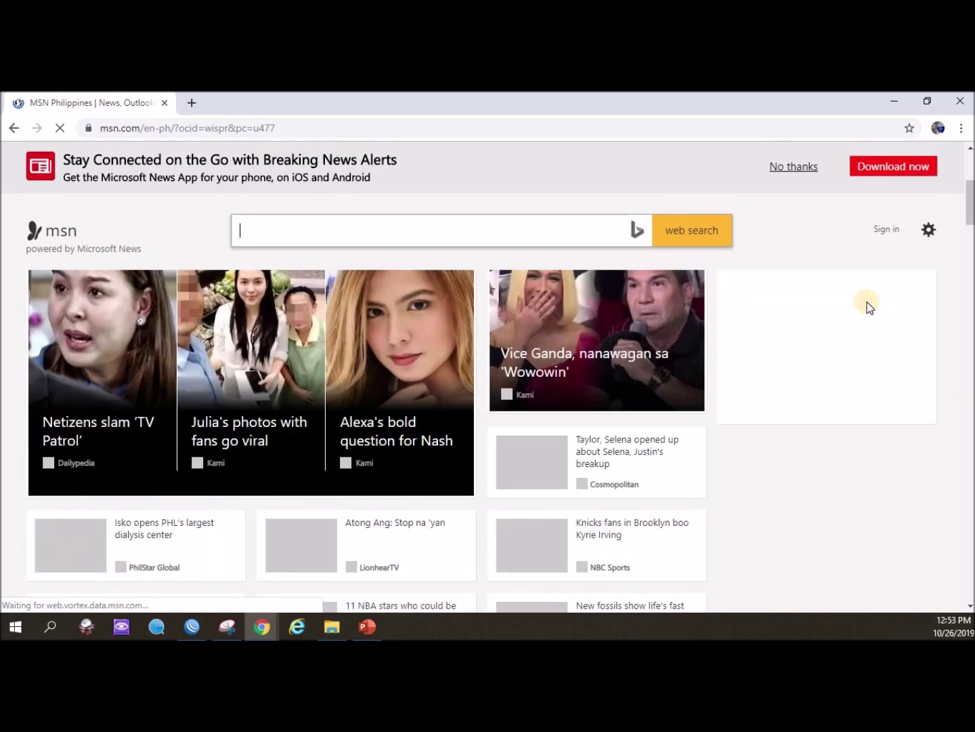
{"action": "scroll", "coordinate": [867, 307], "scroll_direction": "up", "scroll_amount": 3}
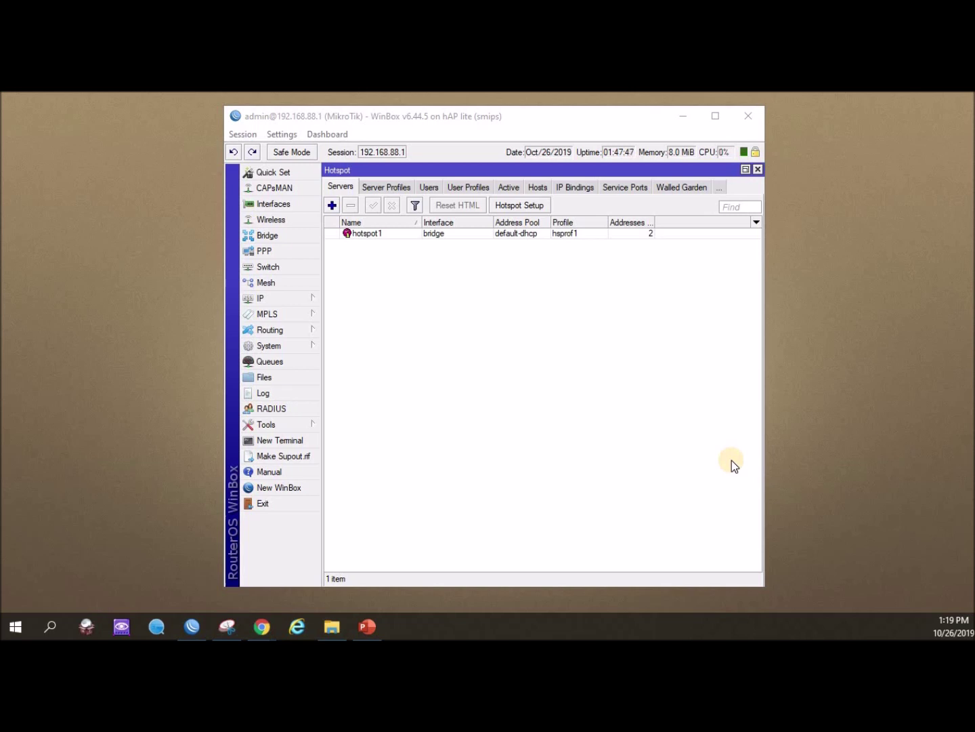
Step: Review profile hsprof1's DNS name login.internet.mikrotikrizal and close it without changes
{"action": "left_click", "coordinate": [378, 192]}
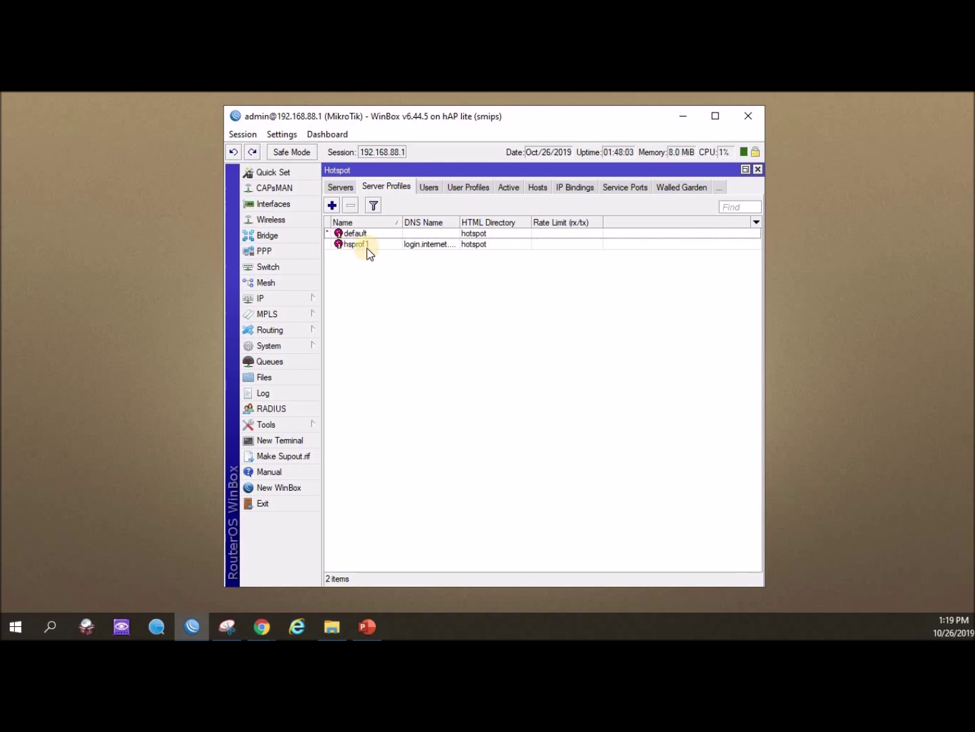
{"action": "double_click", "coordinate": [410, 244]}
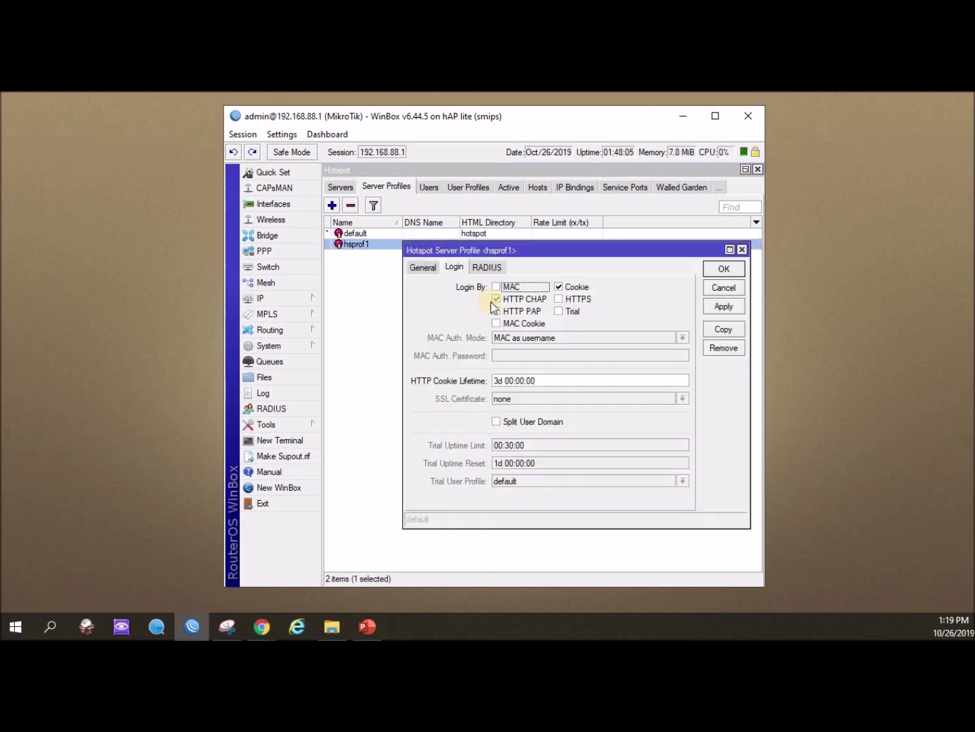
{"action": "left_click", "coordinate": [422, 267]}
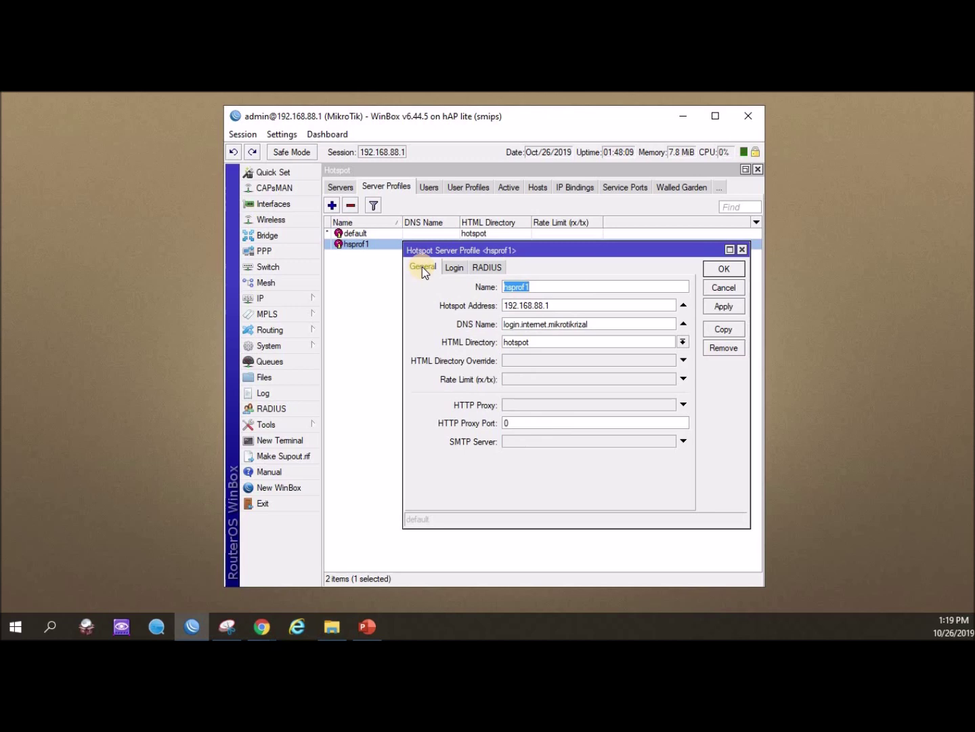
{"action": "left_click", "coordinate": [602, 326]}
{"action": "left_click_drag", "start_coordinate": [601, 326], "coordinate": [460, 324]}
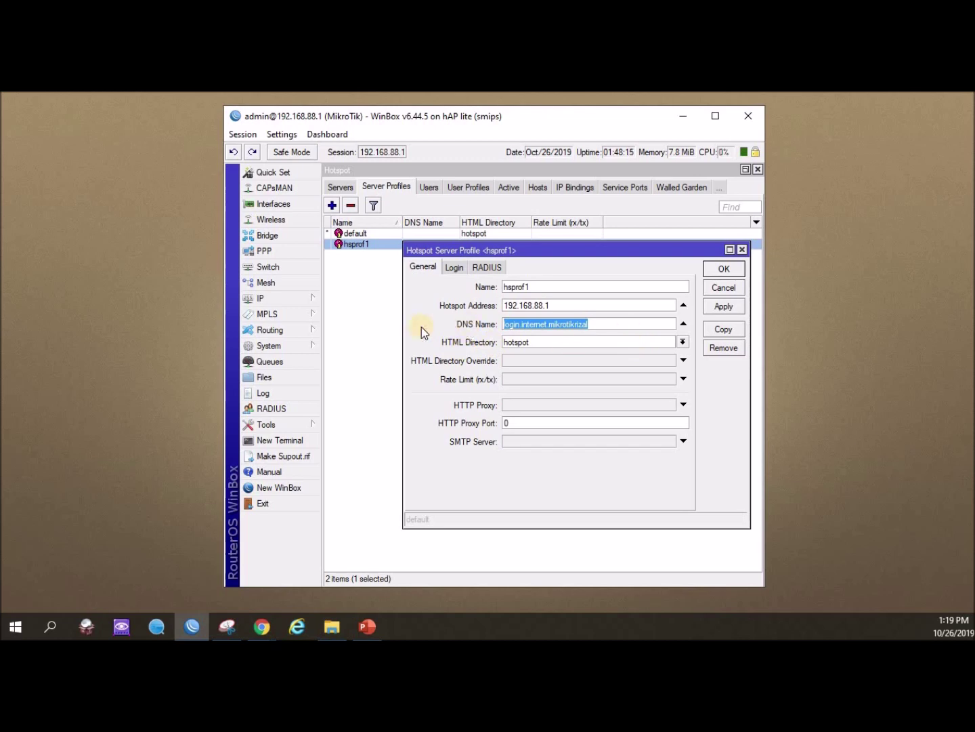
{"action": "left_click", "coordinate": [734, 286]}
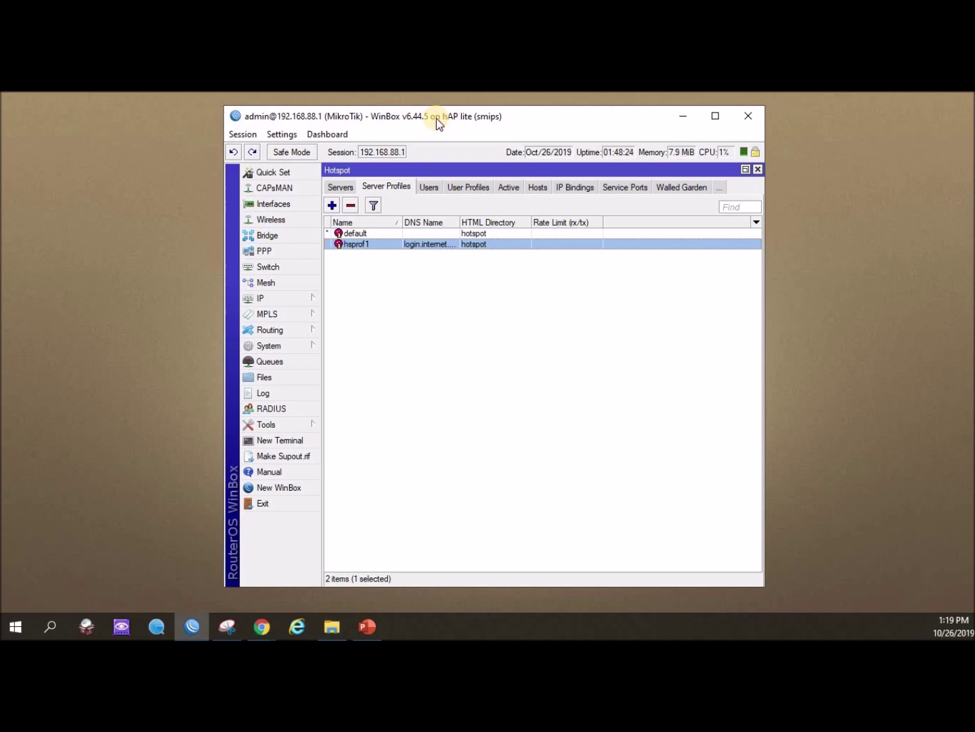
Step: Open the admin hotspot user, try entering a password, then cancel without saving
{"action": "left_click", "coordinate": [431, 187]}
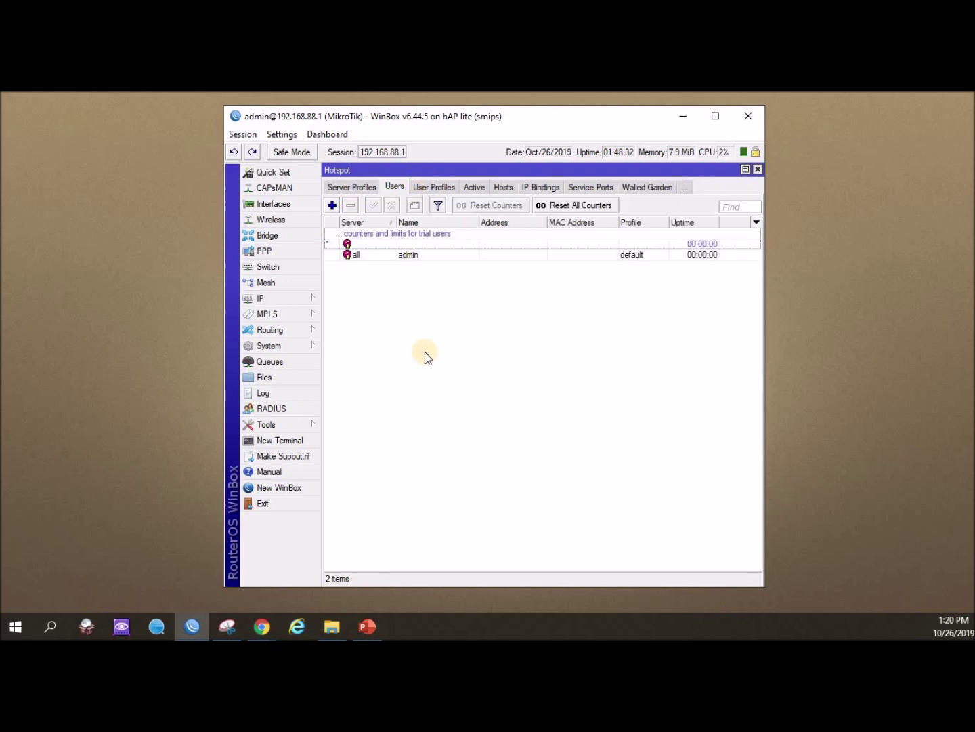
{"action": "left_click", "coordinate": [400, 255]}
{"action": "double_click", "coordinate": [400, 256]}
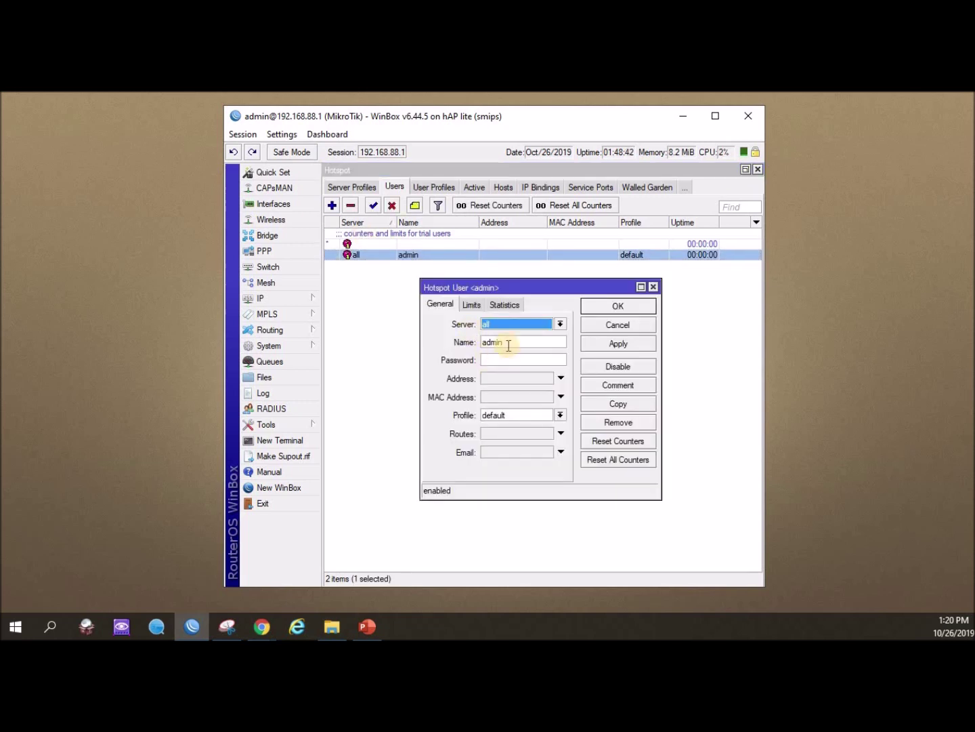
{"action": "left_click_drag", "start_coordinate": [509, 343], "coordinate": [446, 344]}
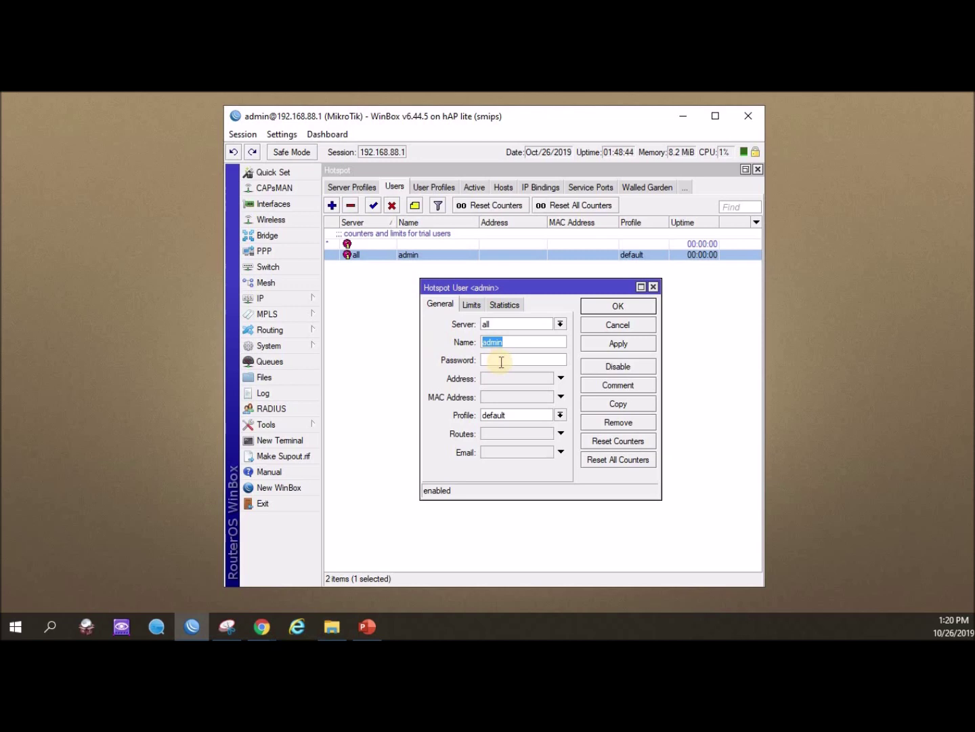
{"action": "left_click", "coordinate": [498, 361]}
{"action": "type", "text": "a"}
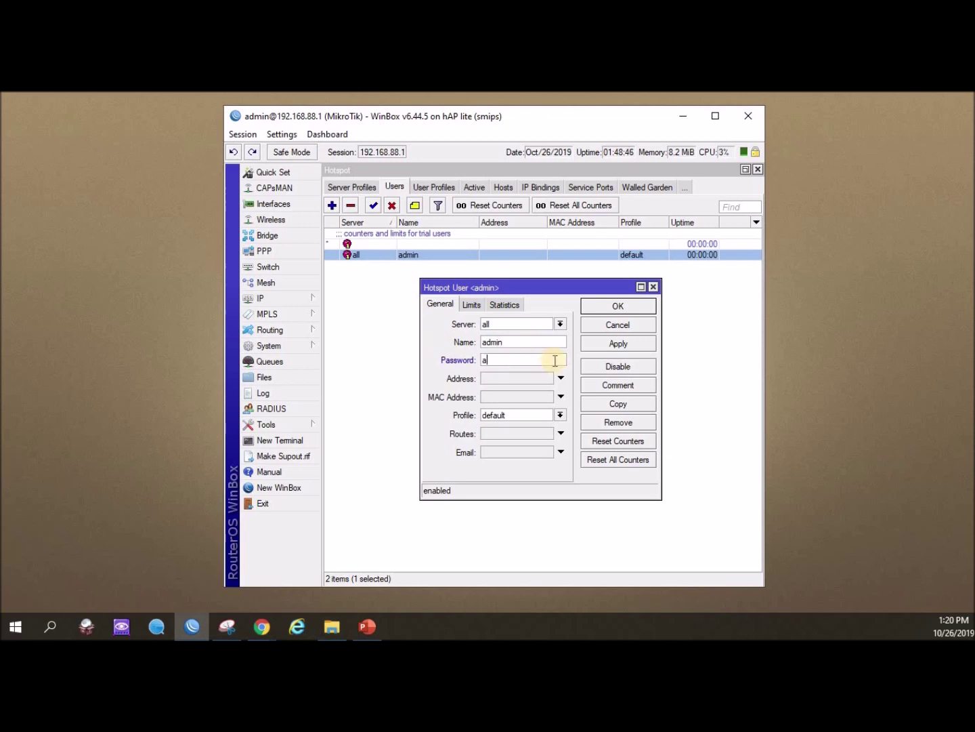
{"action": "type", "text": "dmin"}
{"action": "key", "text": "BackSpace"}
{"action": "key", "text": "BackSpace"}
{"action": "key", "text": "BackSpace"}
{"action": "key", "text": "BackSpace"}
{"action": "key", "text": "BackSpace"}
{"action": "type", "text": "password"}
{"action": "left_click", "coordinate": [637, 325]}
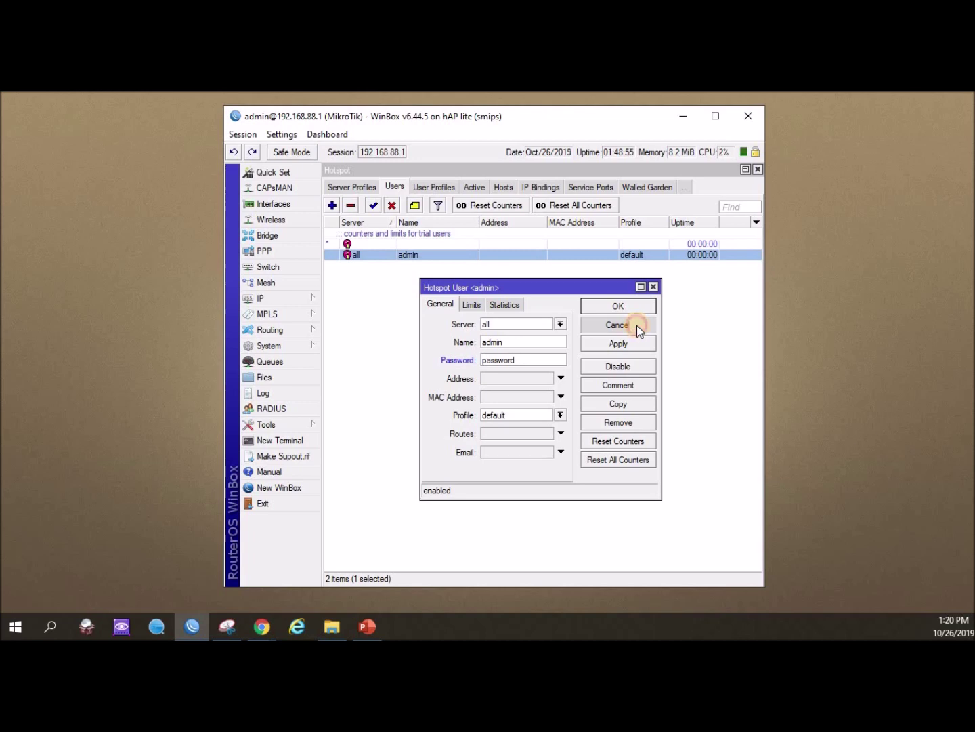
{"action": "left_click", "coordinate": [638, 325]}
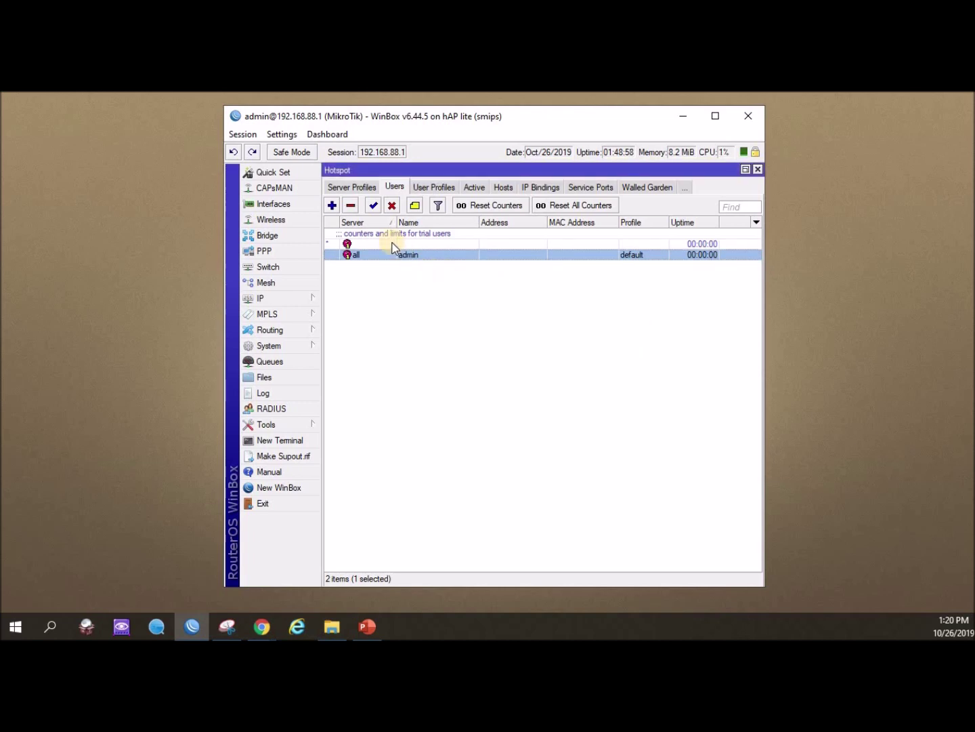
Step: Add hotspot user bullet with a password and save it
{"action": "left_click", "coordinate": [332, 207]}
{"action": "type", "text": "user1"}
{"action": "left_click_drag", "start_coordinate": [409, 338], "coordinate": [370, 334]}
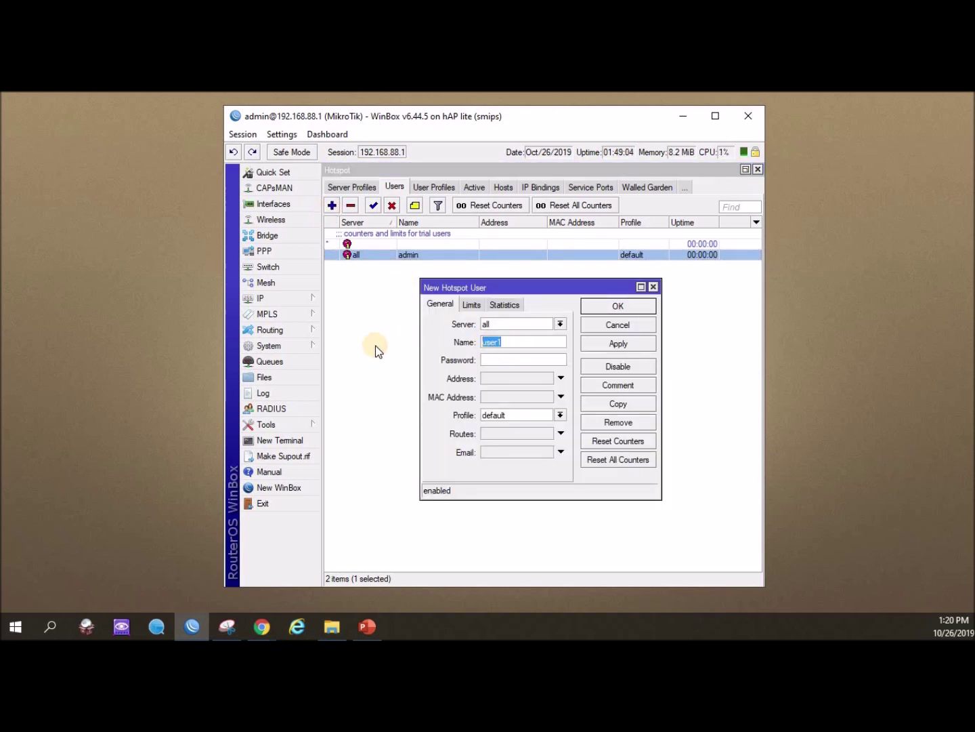
{"action": "type", "text": "bullet"}
{"action": "left_click", "coordinate": [499, 358]}
{"action": "type", "text": "p"}
{"action": "type", "text": "assword"}
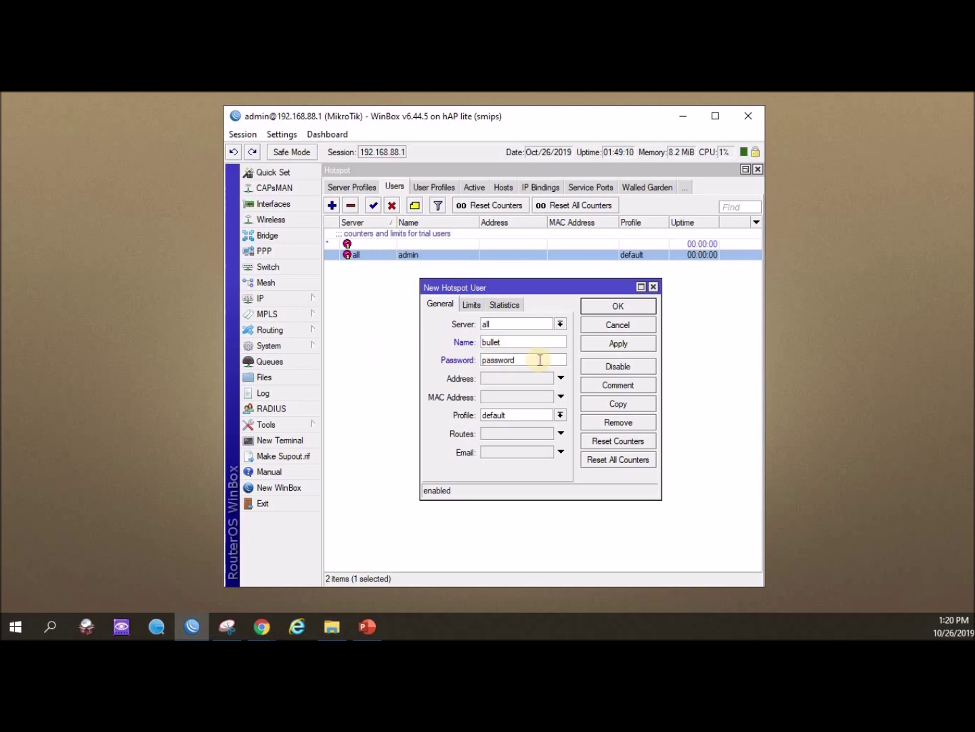
{"action": "left_click", "coordinate": [618, 343]}
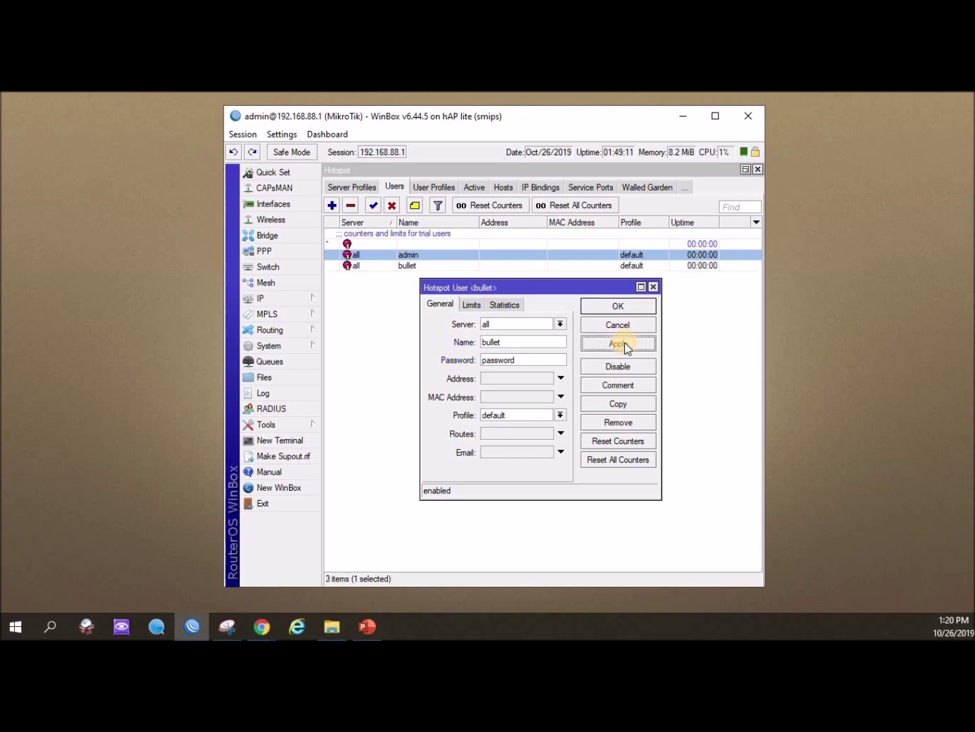
{"action": "left_click", "coordinate": [619, 305]}
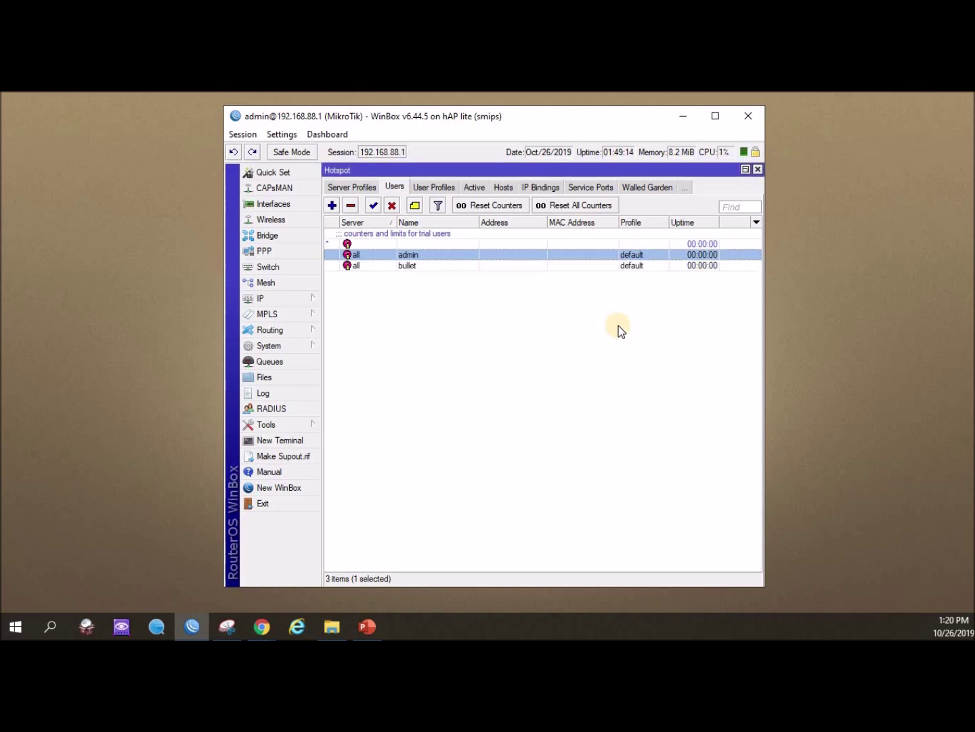
Step: Add a second hotspot user mikrotikrizal with a password
{"action": "left_click", "coordinate": [332, 206]}
{"action": "double_click", "coordinate": [516, 341]}
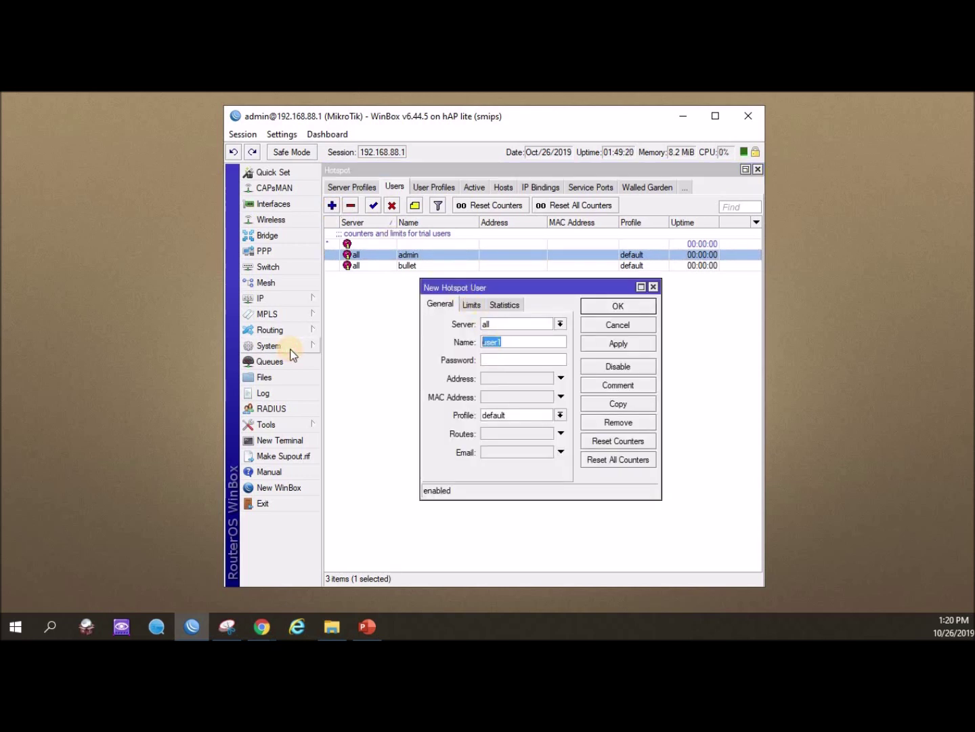
{"action": "type", "text": "mikro"}
{"action": "type", "text": "tikrizal"}
{"action": "left_click", "coordinate": [501, 359]}
{"action": "type", "text": "passwor"}
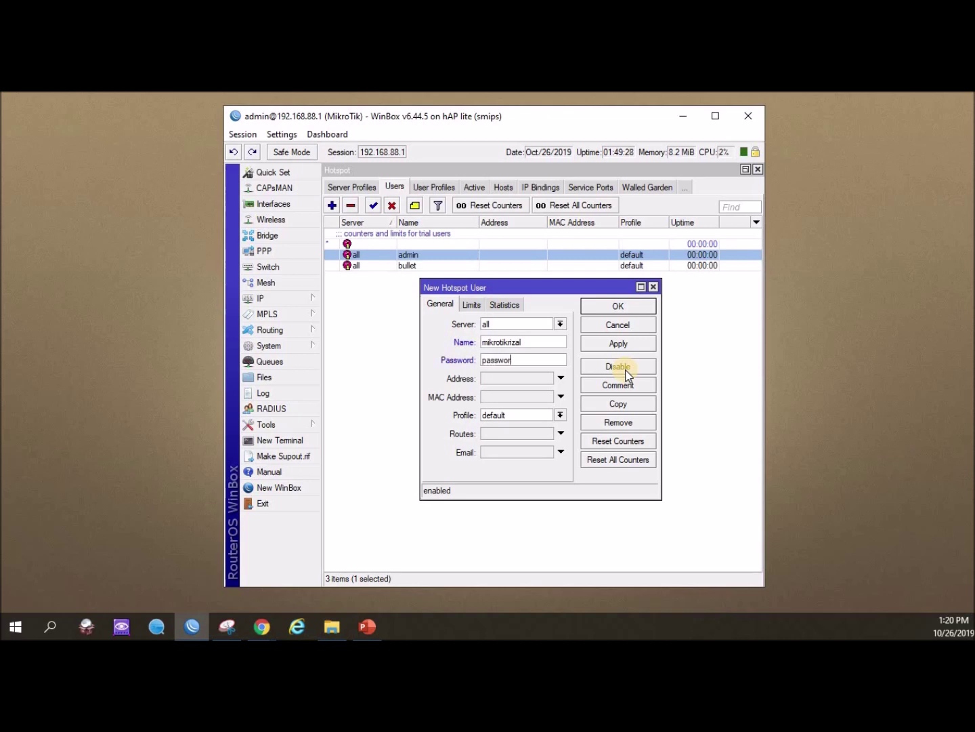
{"action": "type", "text": "d"}
{"action": "left_click", "coordinate": [651, 308]}
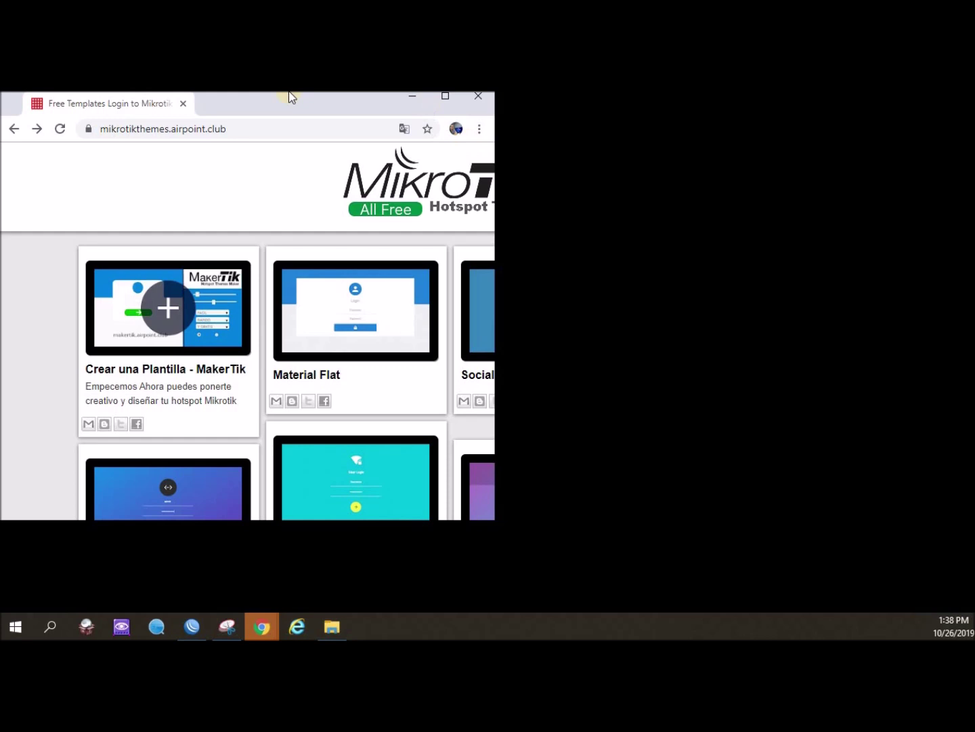
Step: Maximize Chrome and select the mikrotikthemes.airpoint.club address
{"action": "double_click", "coordinate": [288, 91]}
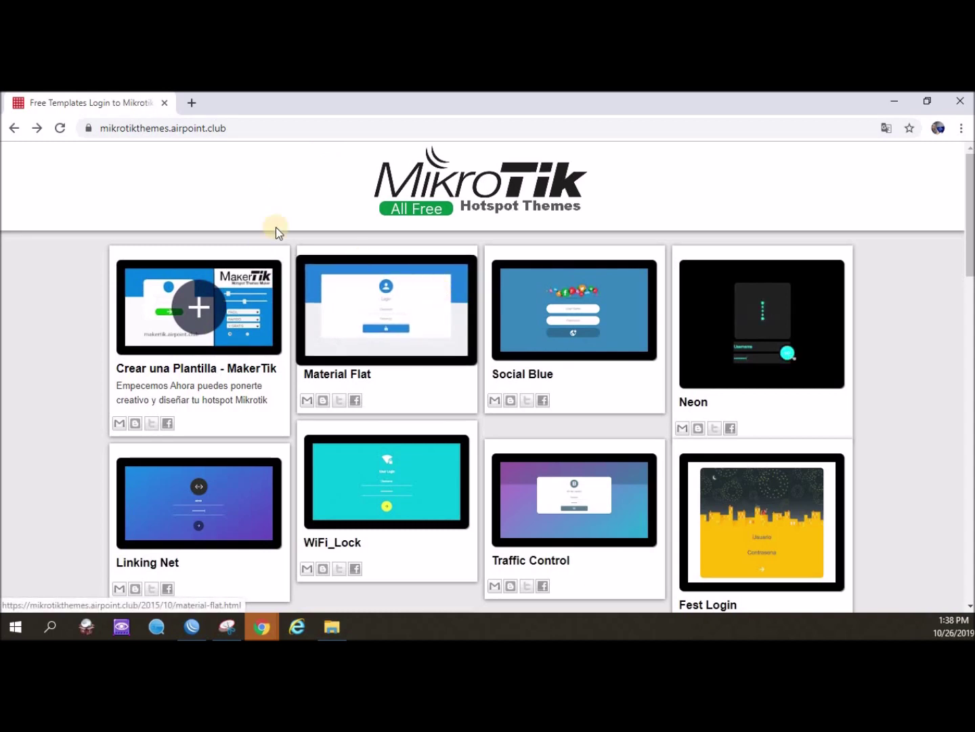
{"action": "left_click", "coordinate": [241, 129]}
{"action": "key", "text": "ctrl+a"}
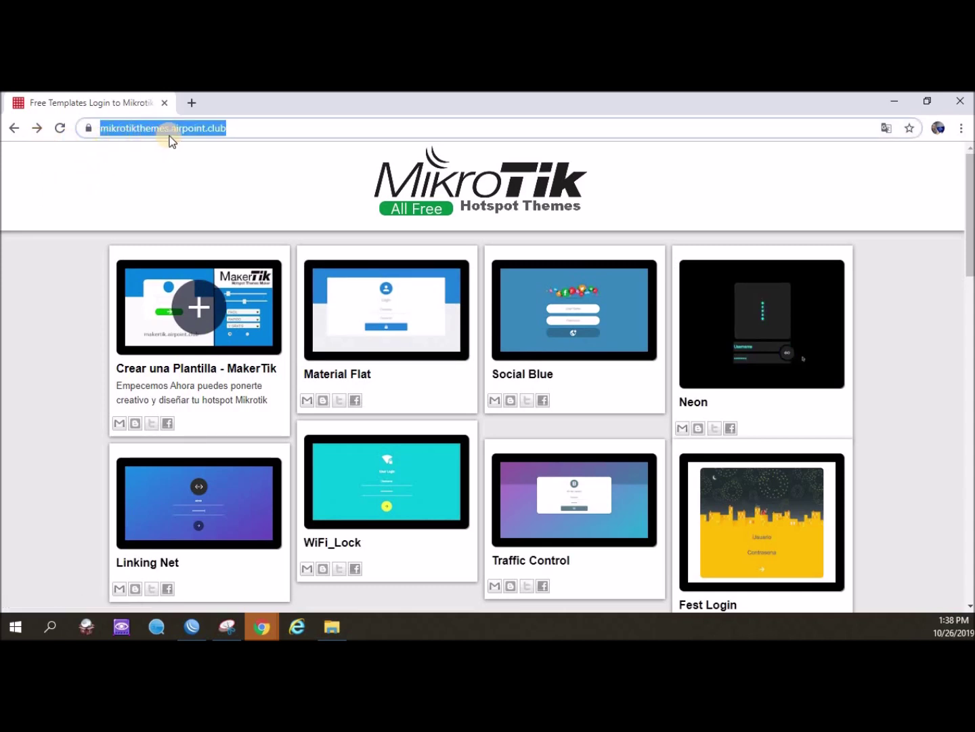
{"action": "left_click", "coordinate": [239, 127]}
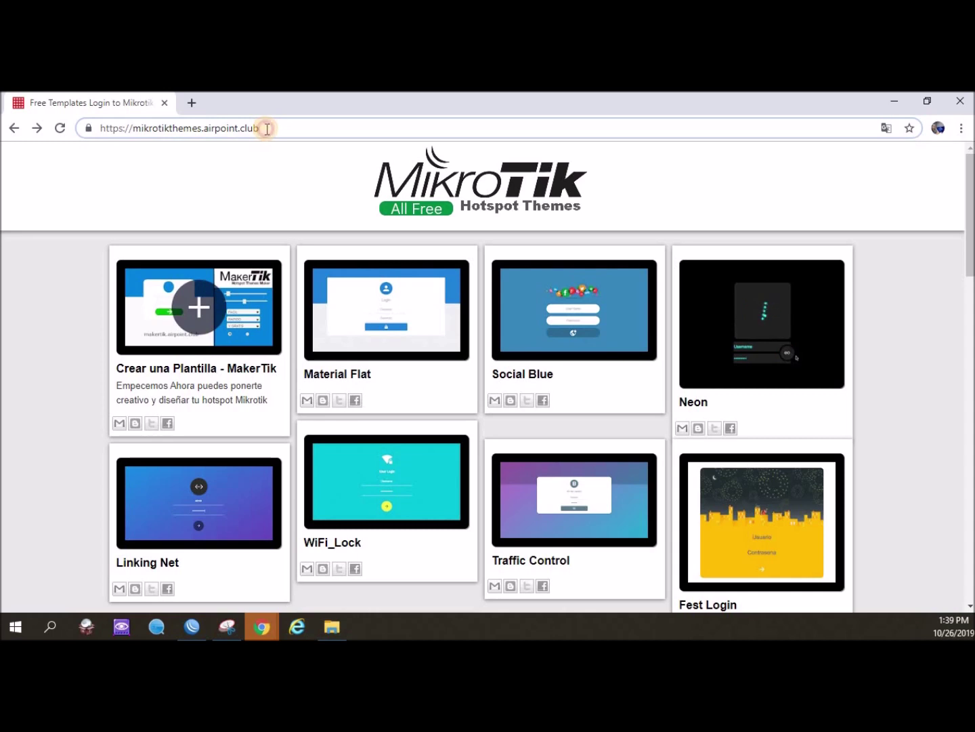
{"action": "triple_click", "coordinate": [99, 127]}
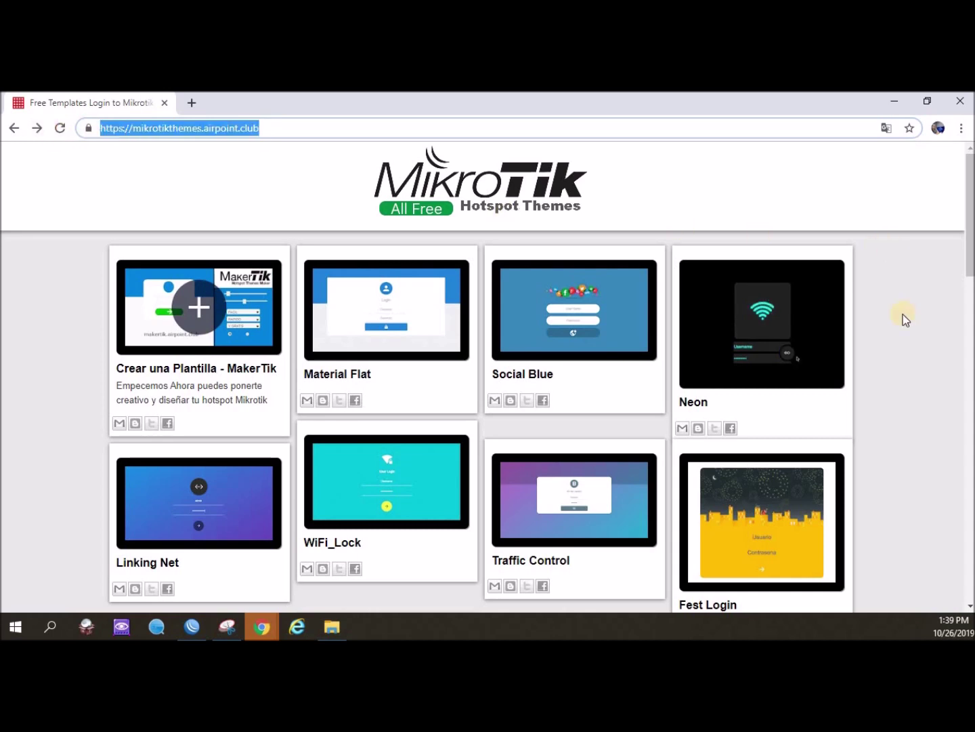
Step: Scroll through the theme cards to WiFi-Tree and reload the gallery
{"action": "scroll", "coordinate": [906, 306], "scroll_direction": "down", "scroll_amount": 1}
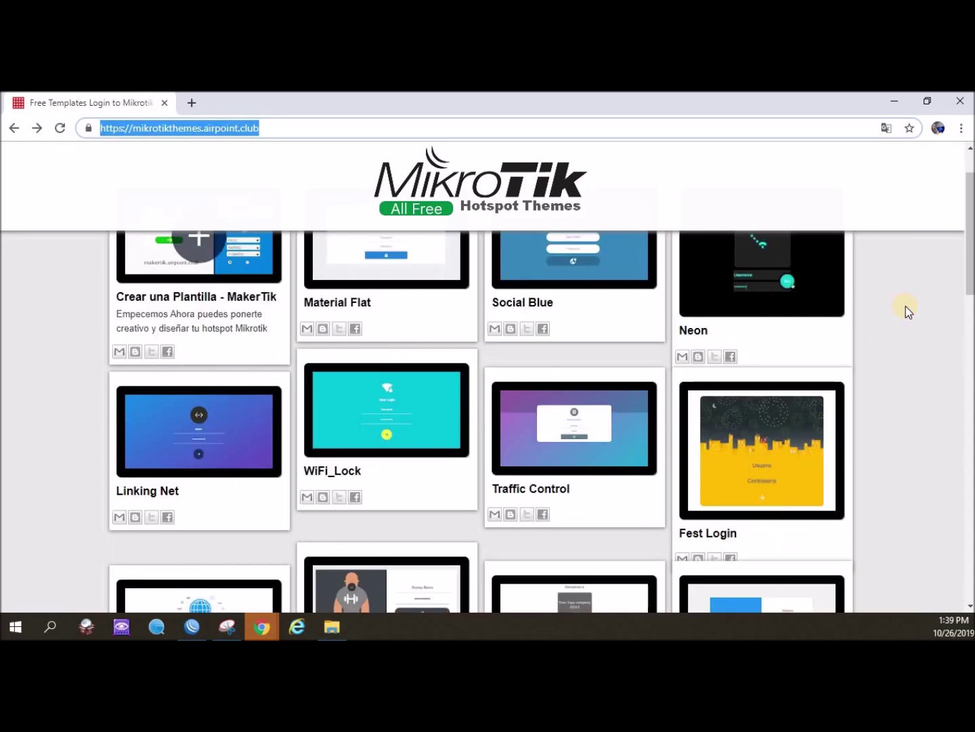
{"action": "scroll", "coordinate": [906, 307], "scroll_direction": "down", "scroll_amount": 2}
{"action": "scroll", "coordinate": [905, 307], "scroll_direction": "down", "scroll_amount": 1}
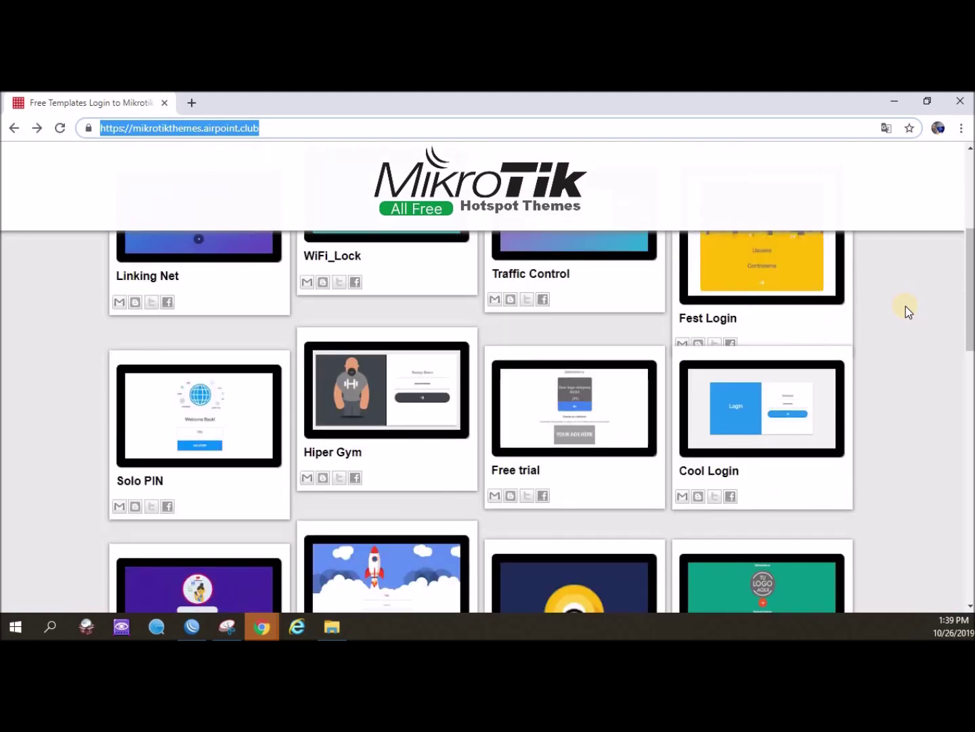
{"action": "scroll", "coordinate": [905, 306], "scroll_direction": "down", "scroll_amount": 2}
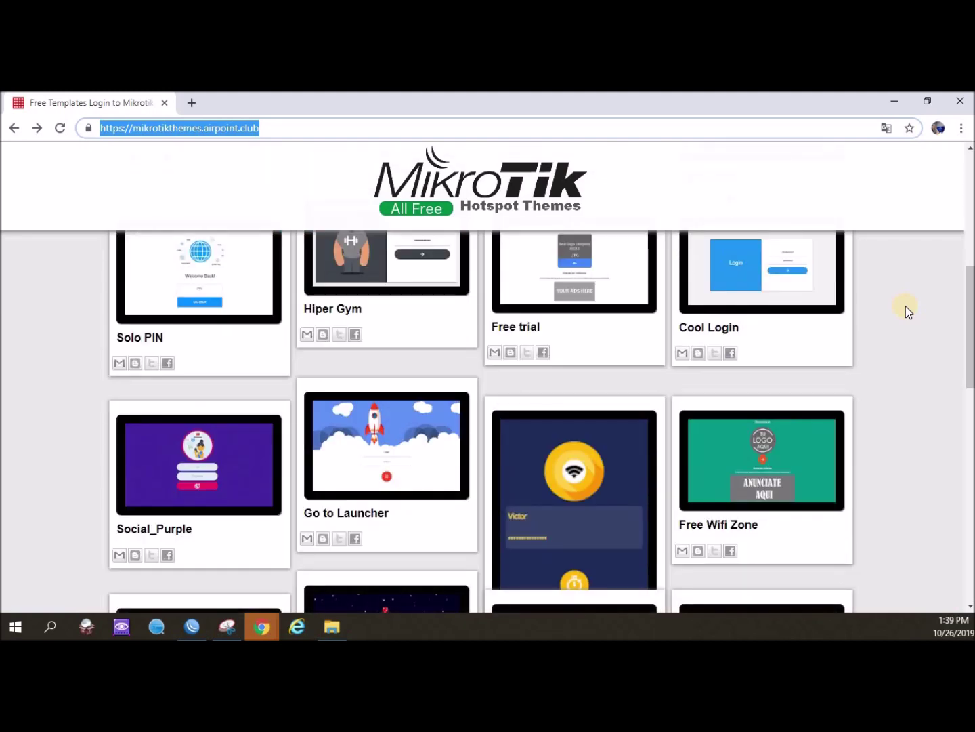
{"action": "scroll", "coordinate": [905, 307], "scroll_direction": "down", "scroll_amount": 3}
{"action": "scroll", "coordinate": [905, 307], "scroll_direction": "up", "scroll_amount": 1}
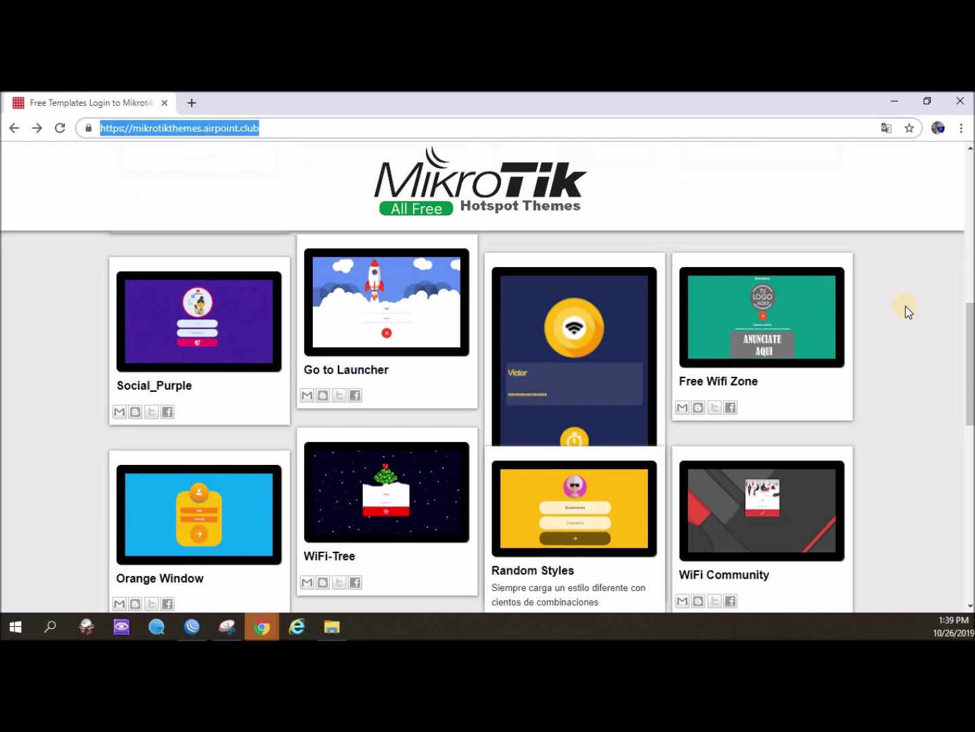
{"action": "scroll", "coordinate": [905, 306], "scroll_direction": "down", "scroll_amount": 2}
{"action": "scroll", "coordinate": [905, 311], "scroll_direction": "up", "scroll_amount": 1}
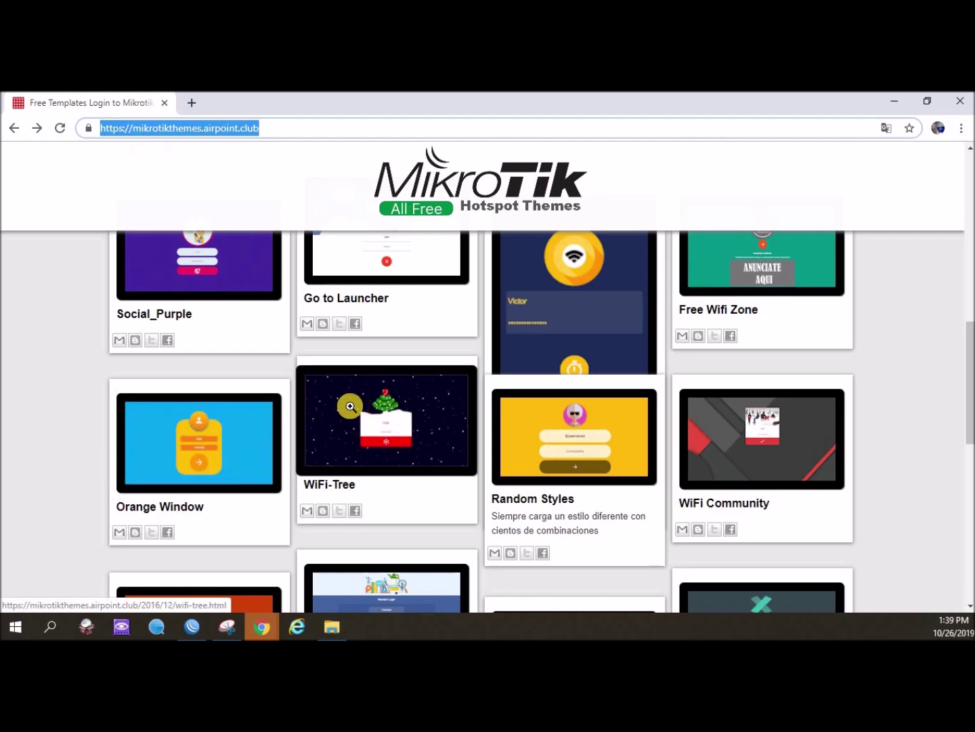
{"action": "key", "text": "Return"}
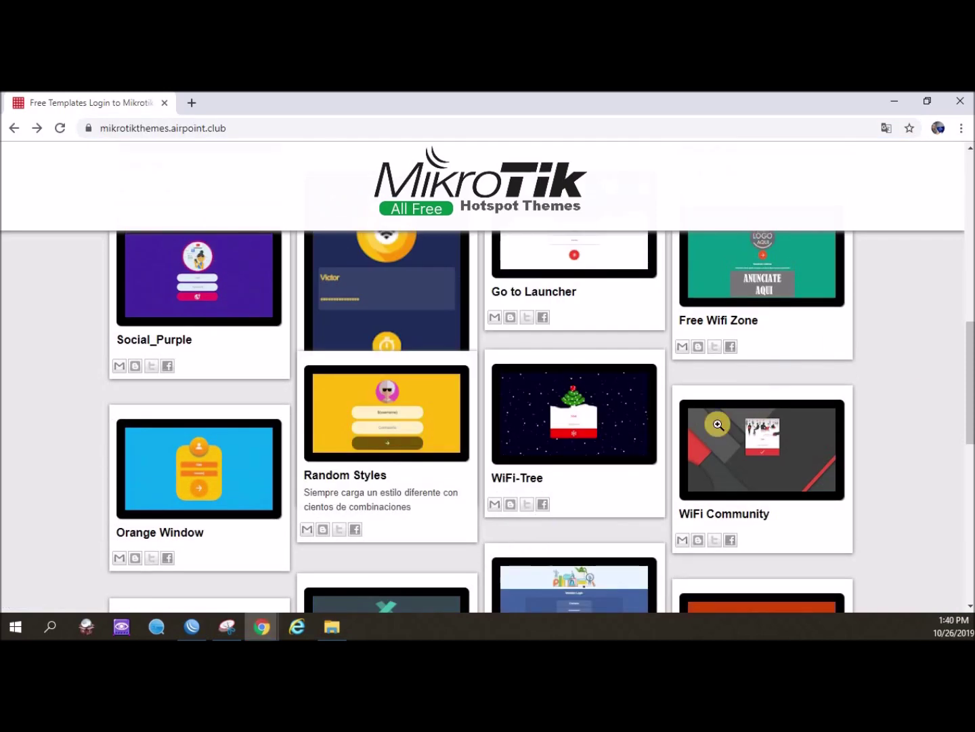
Step: Download WiFiTree.zip from the WiFi-Tree theme page on airpoint.club
{"action": "left_click", "coordinate": [579, 434]}
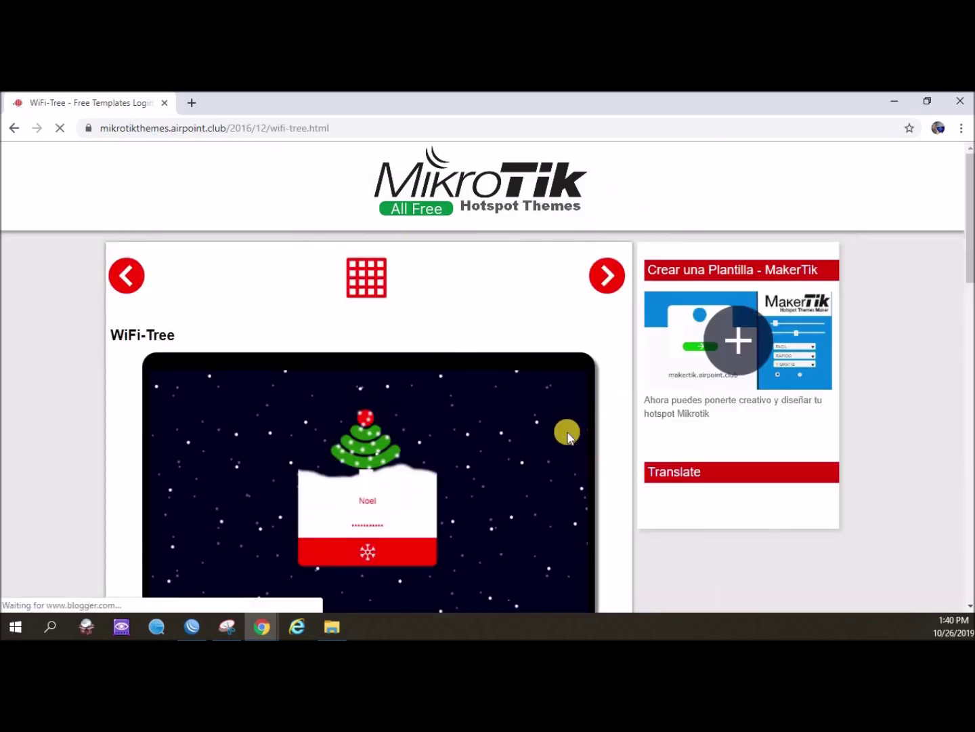
{"action": "scroll", "coordinate": [572, 411], "scroll_direction": "down", "scroll_amount": 2}
{"action": "scroll", "coordinate": [571, 412], "scroll_direction": "down", "scroll_amount": 6}
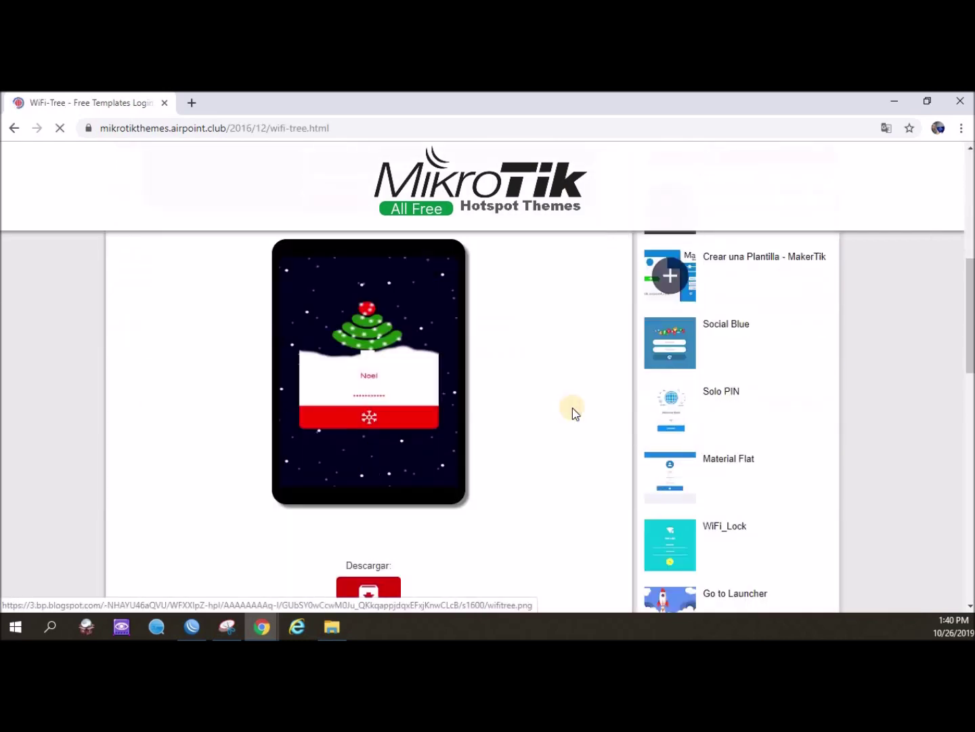
{"action": "scroll", "coordinate": [573, 412], "scroll_direction": "up", "scroll_amount": 1}
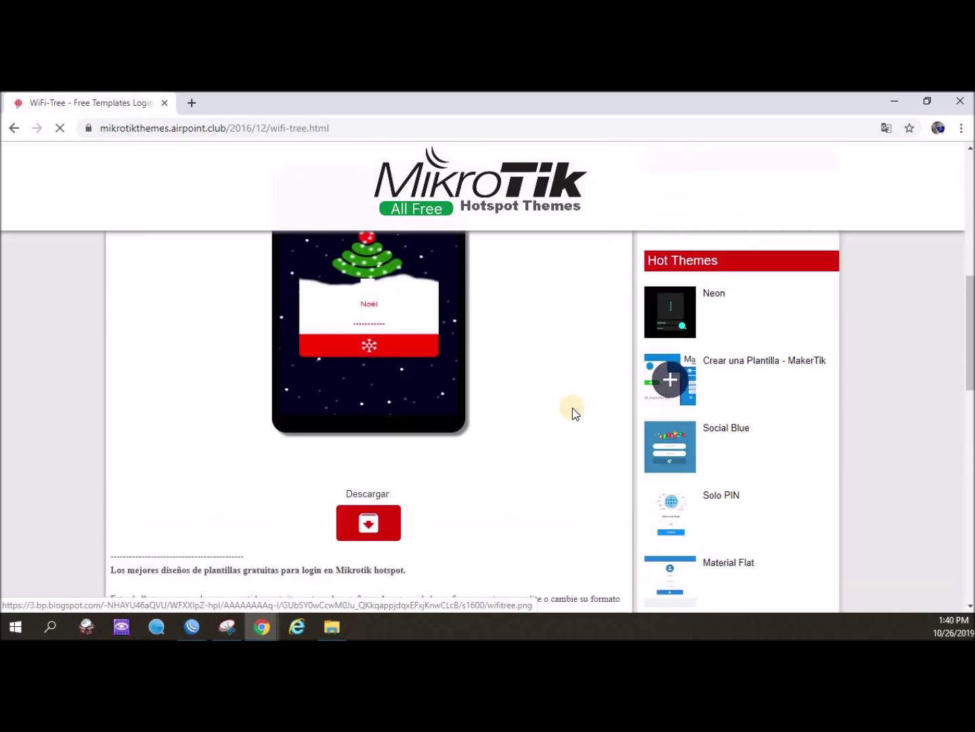
{"action": "scroll", "coordinate": [556, 392], "scroll_direction": "down", "scroll_amount": 1}
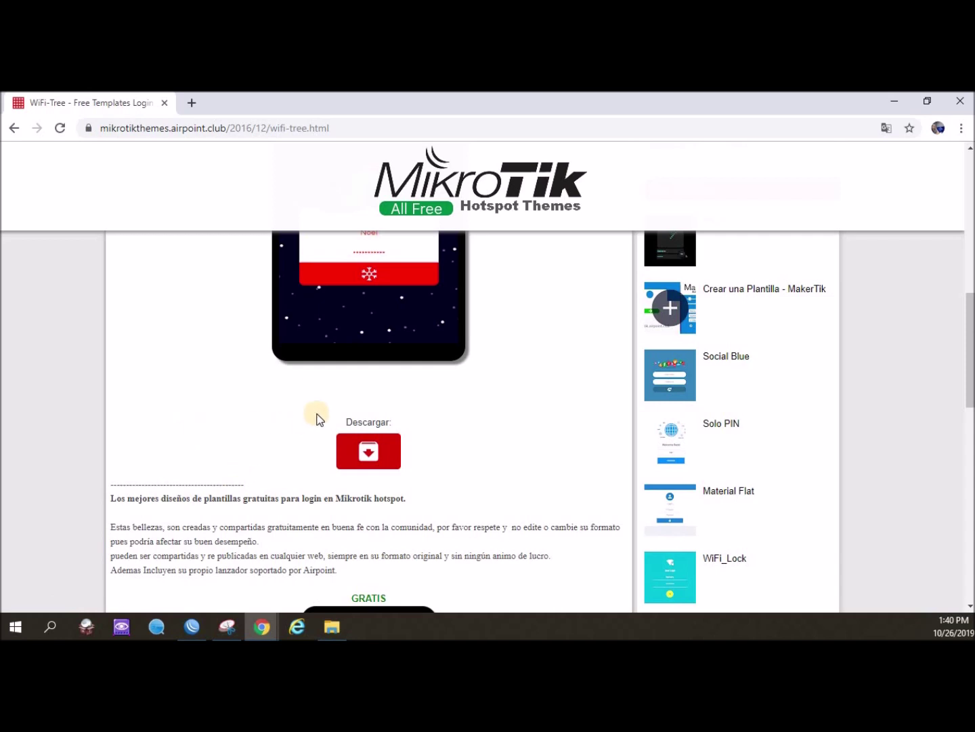
{"action": "scroll", "coordinate": [486, 424], "scroll_direction": "up", "scroll_amount": 1}
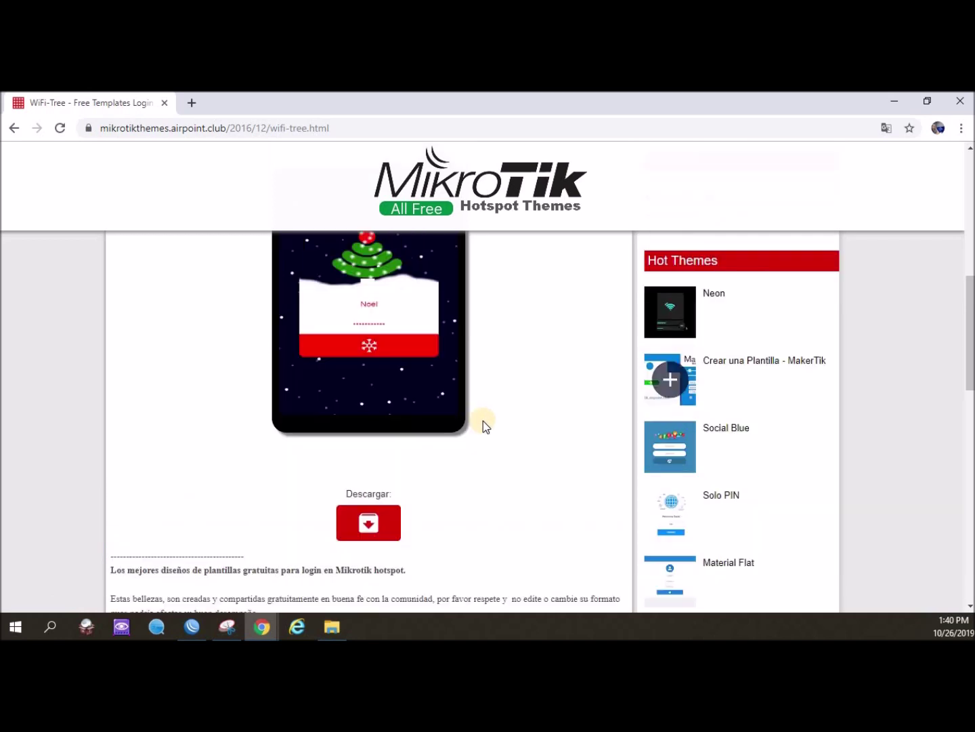
{"action": "scroll", "coordinate": [447, 480], "scroll_direction": "down", "scroll_amount": 1}
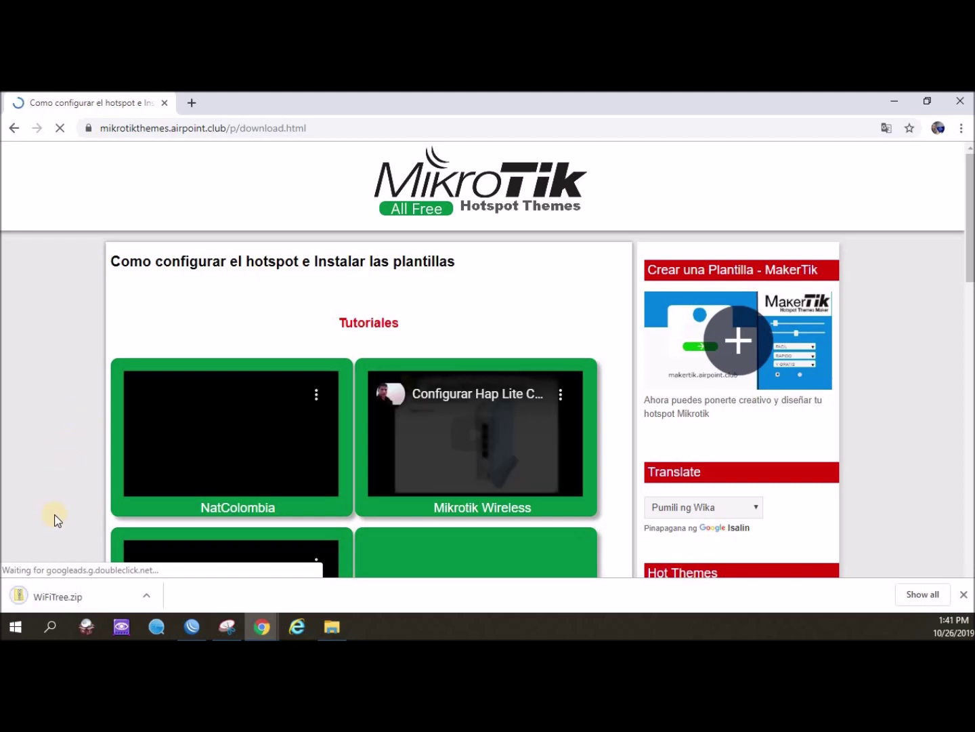
{"action": "left_click", "coordinate": [923, 103]}
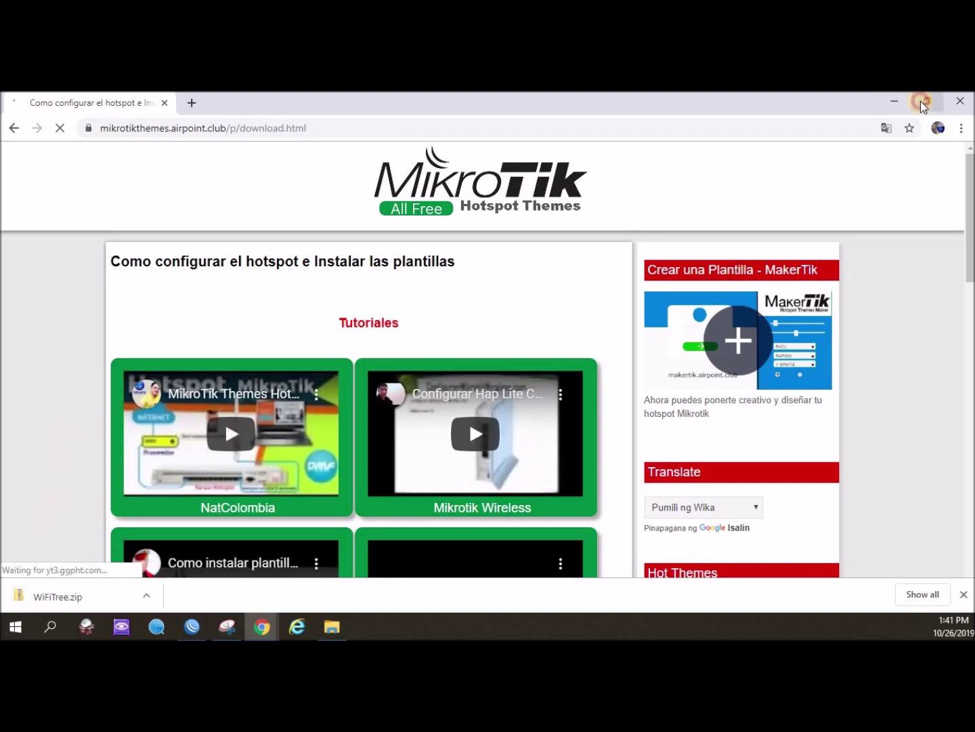
Step: Copy the extracted WiFiTree folder onto the desktop
{"action": "left_click", "coordinate": [926, 101]}
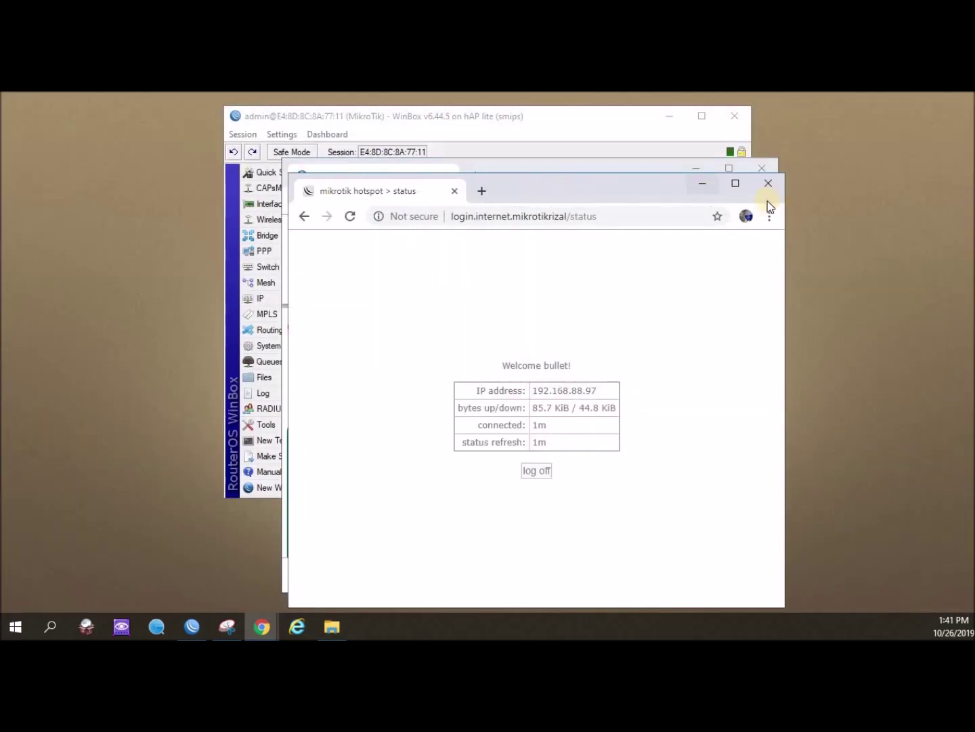
{"action": "double_click", "coordinate": [621, 186]}
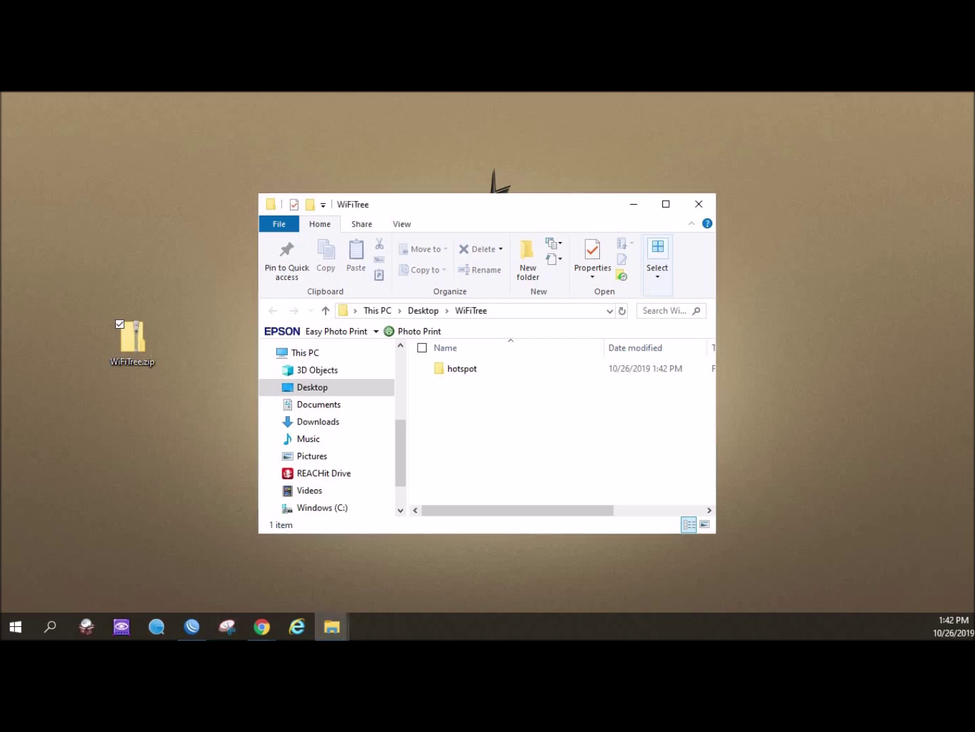
{"action": "left_click", "coordinate": [257, 391]}
{"action": "left_click_drag", "start_coordinate": [256, 391], "coordinate": [197, 343]}
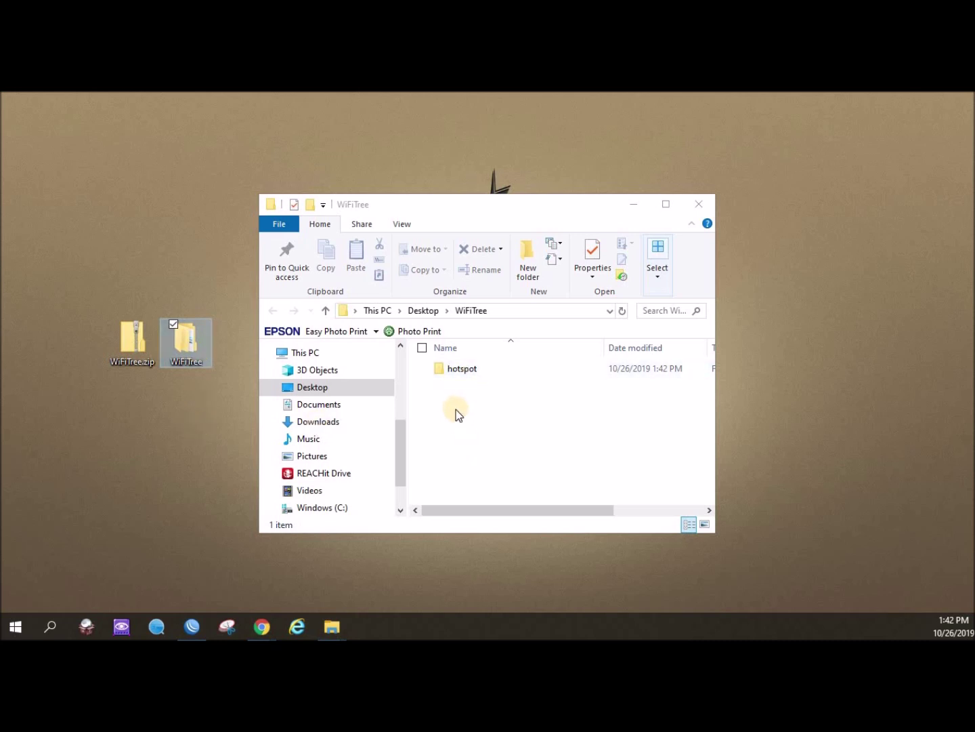
{"action": "left_click", "coordinate": [458, 380]}
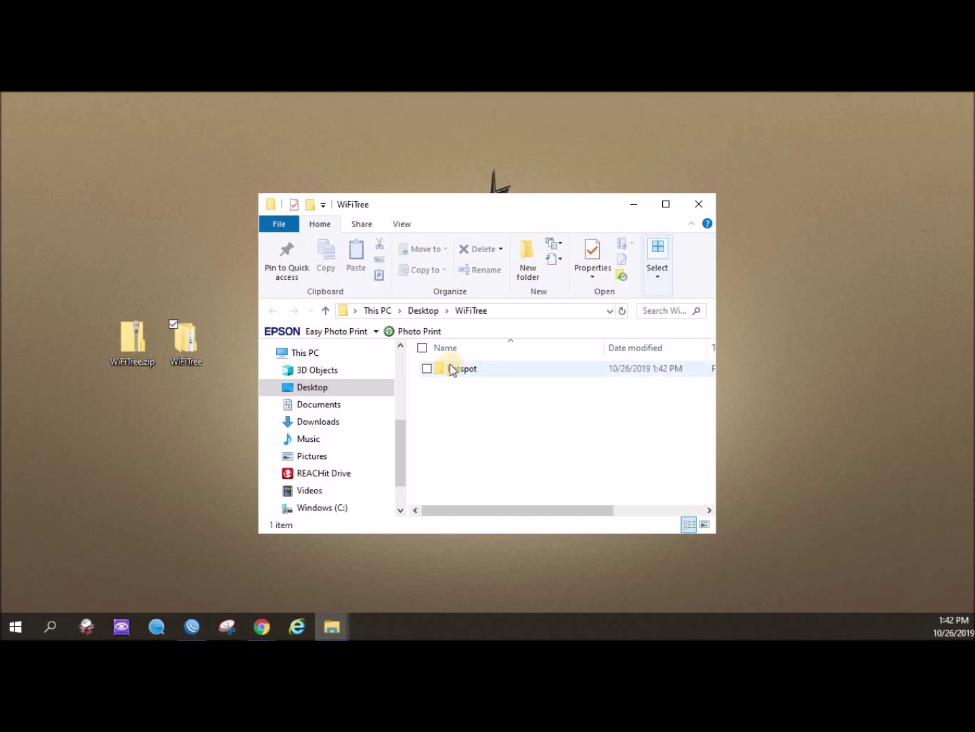
{"action": "left_click", "coordinate": [188, 343]}
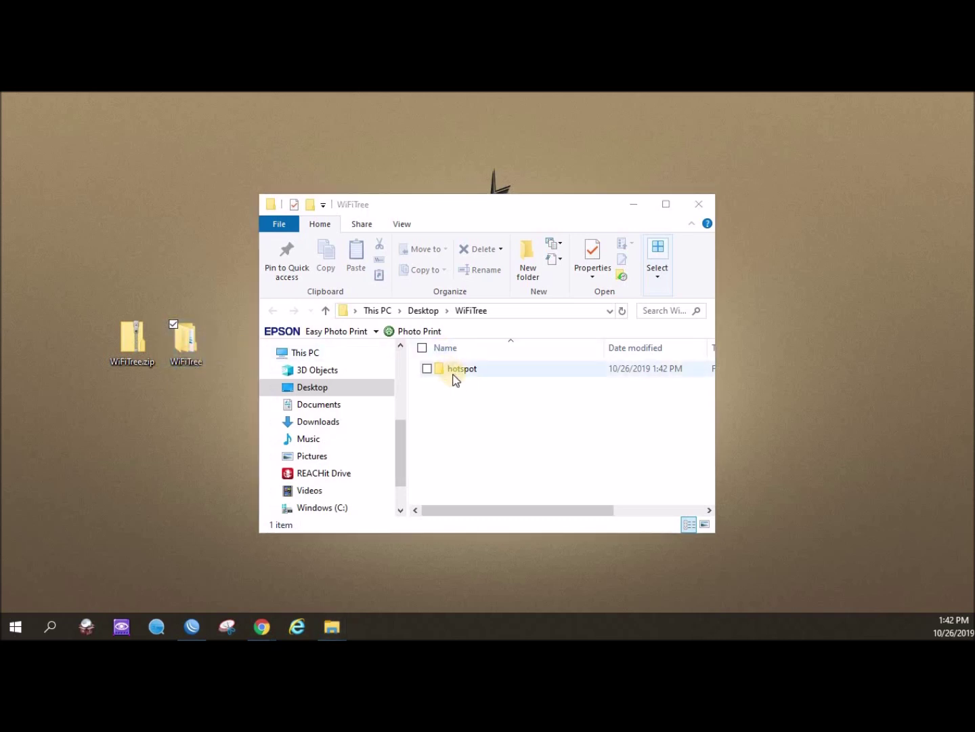
Step: Rename the hotspot folder inside WiFiTree to 'wifitree'
{"action": "left_click", "coordinate": [451, 366]}
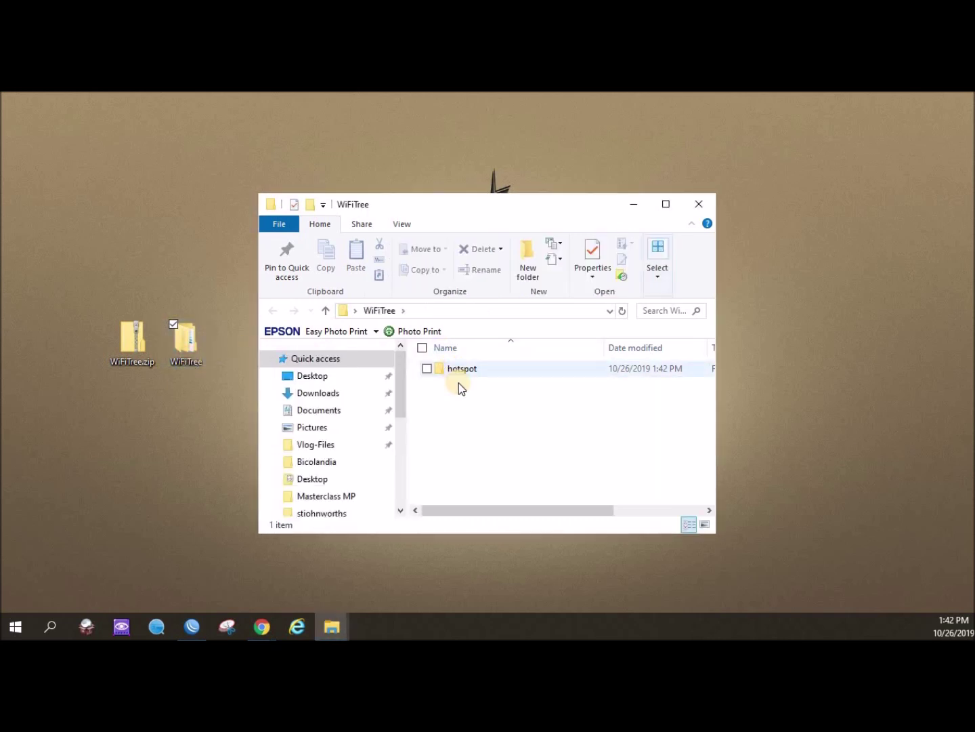
{"action": "left_click", "coordinate": [457, 370]}
{"action": "right_click", "coordinate": [455, 368]}
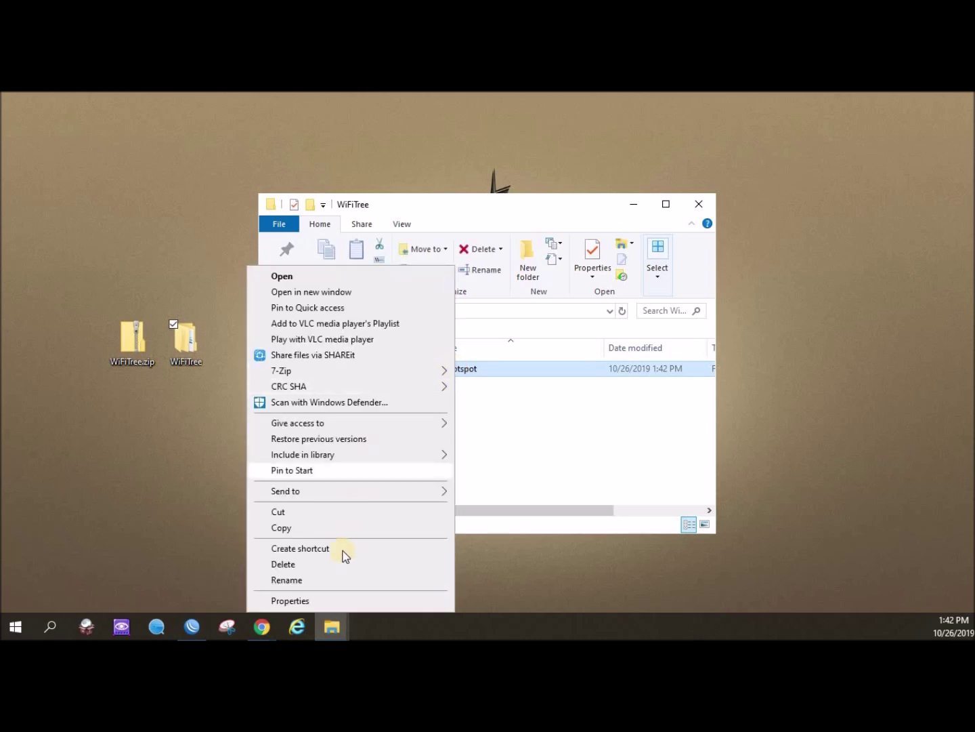
{"action": "left_click", "coordinate": [331, 580]}
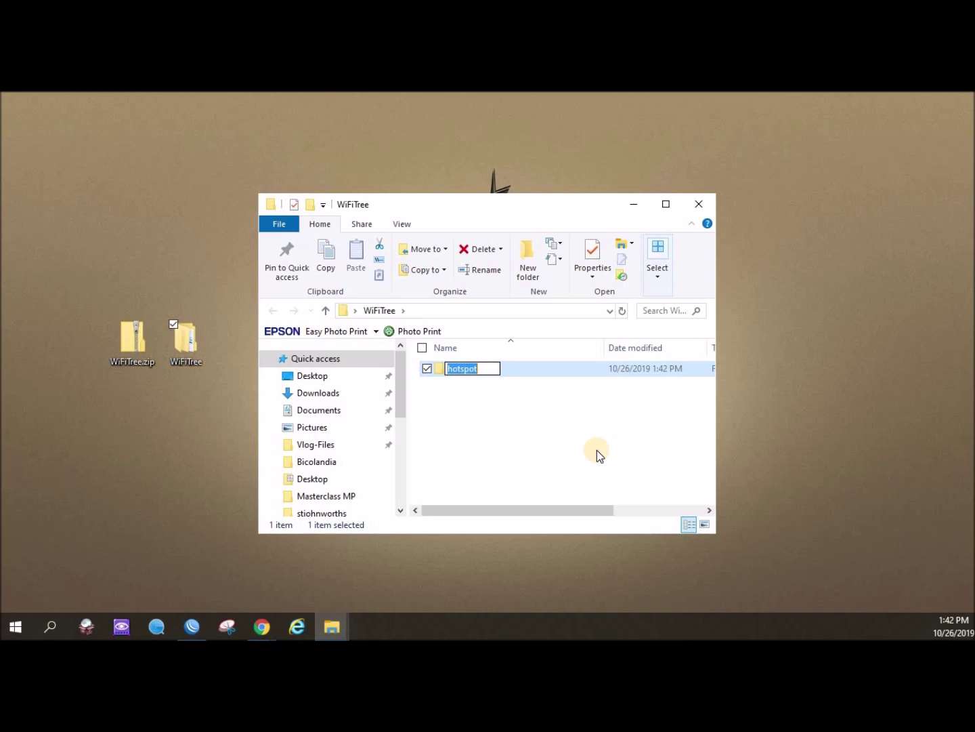
{"action": "type", "text": "wifitree"}
{"action": "left_click", "coordinate": [477, 376]}
Step: Arrange WinBox beside the WiFiTree folder window
{"action": "left_click", "coordinate": [192, 627]}
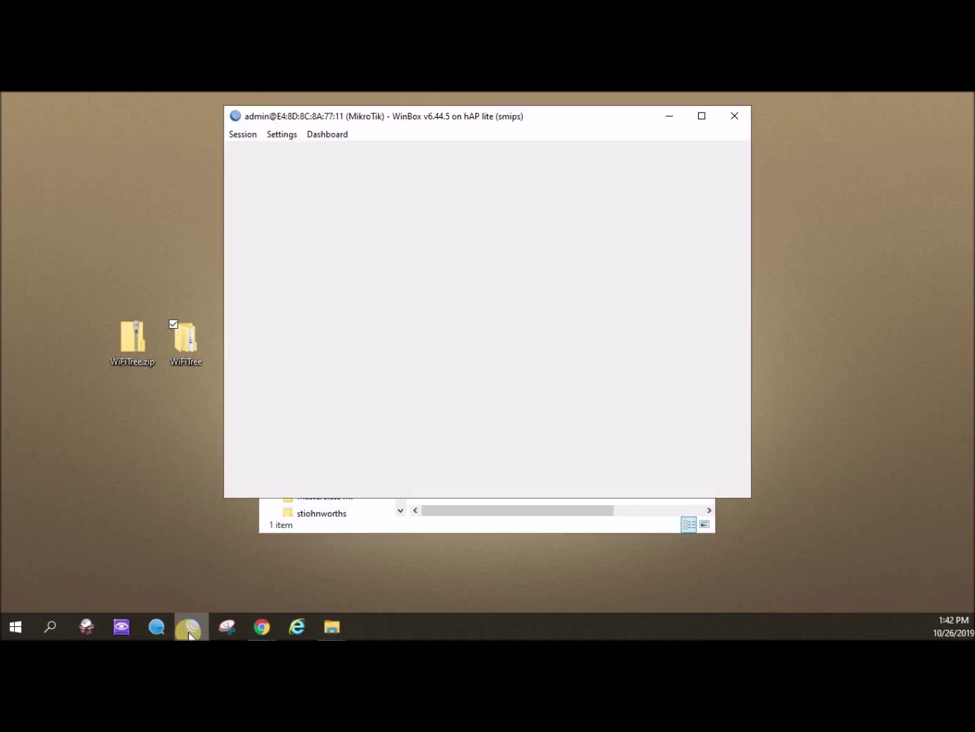
{"action": "left_click_drag", "start_coordinate": [429, 118], "coordinate": [739, 185]}
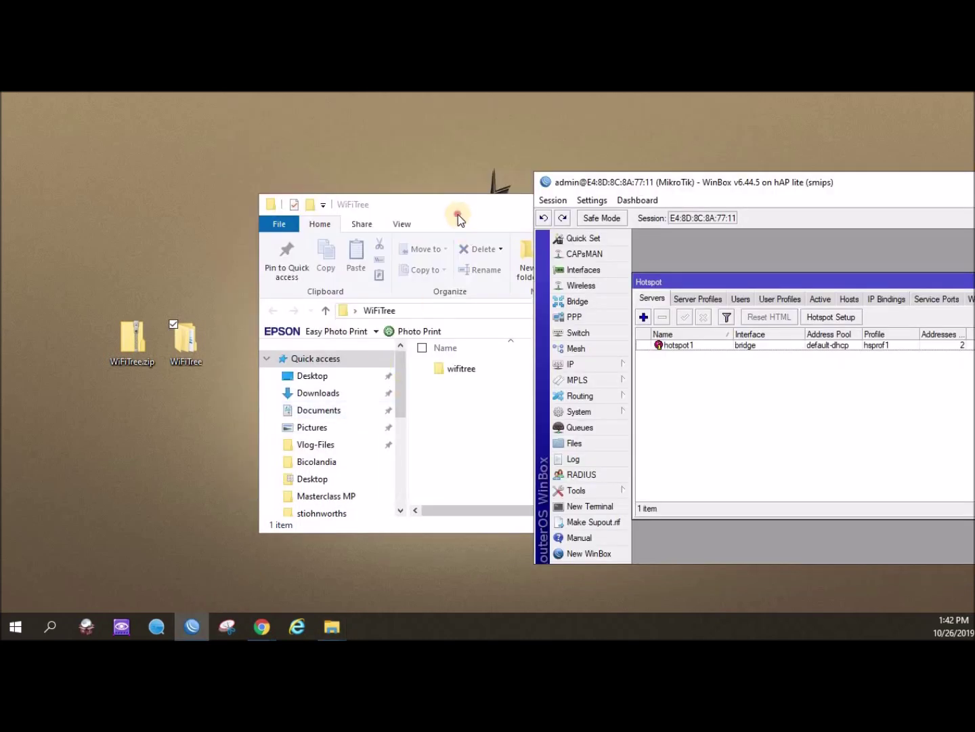
{"action": "left_click_drag", "start_coordinate": [457, 210], "coordinate": [193, 150]}
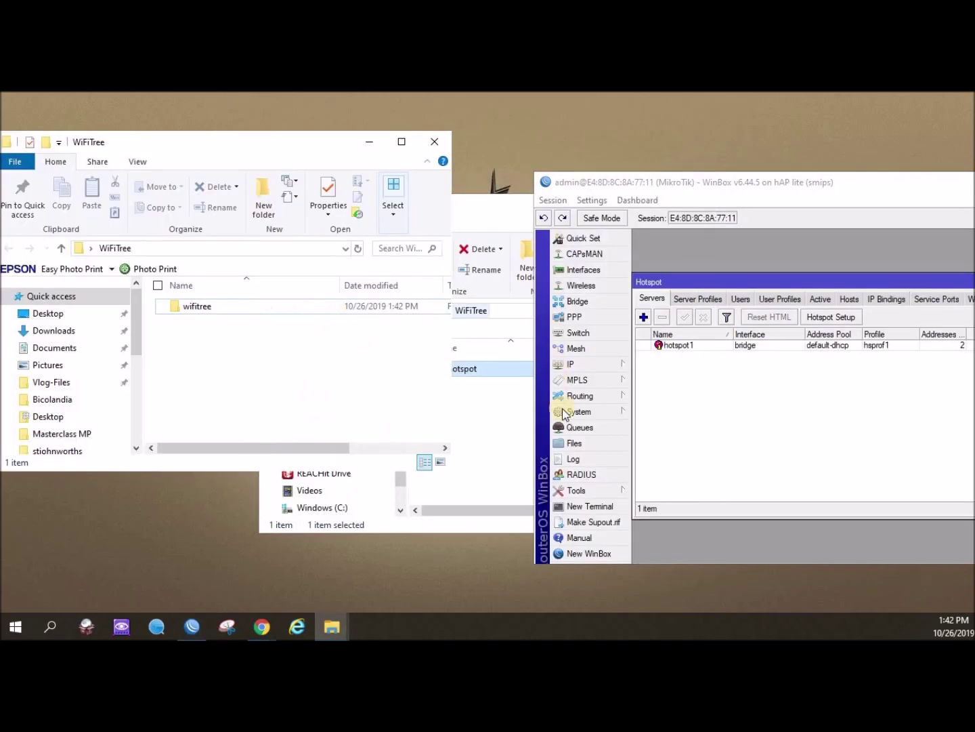
{"action": "left_click_drag", "start_coordinate": [668, 183], "coordinate": [579, 178]}
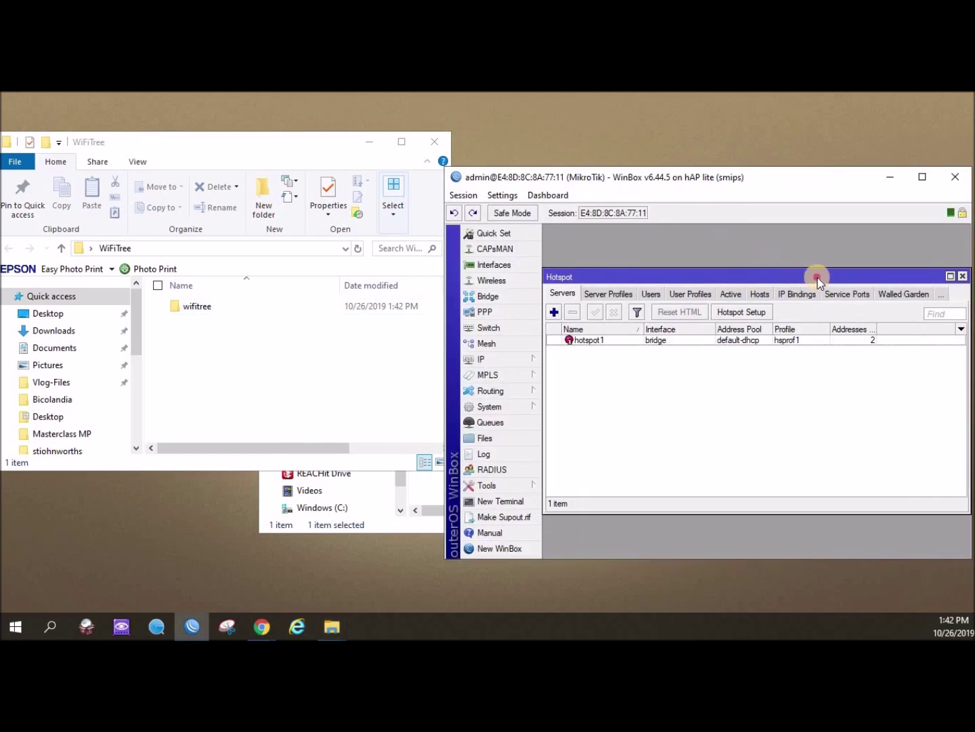
{"action": "mouse_move", "coordinate": [817, 278]}
{"action": "left_mouse_down"}
{"action": "mouse_move", "coordinate": [831, 307]}
{"action": "mouse_move", "coordinate": [814, 312]}
{"action": "left_mouse_up"}
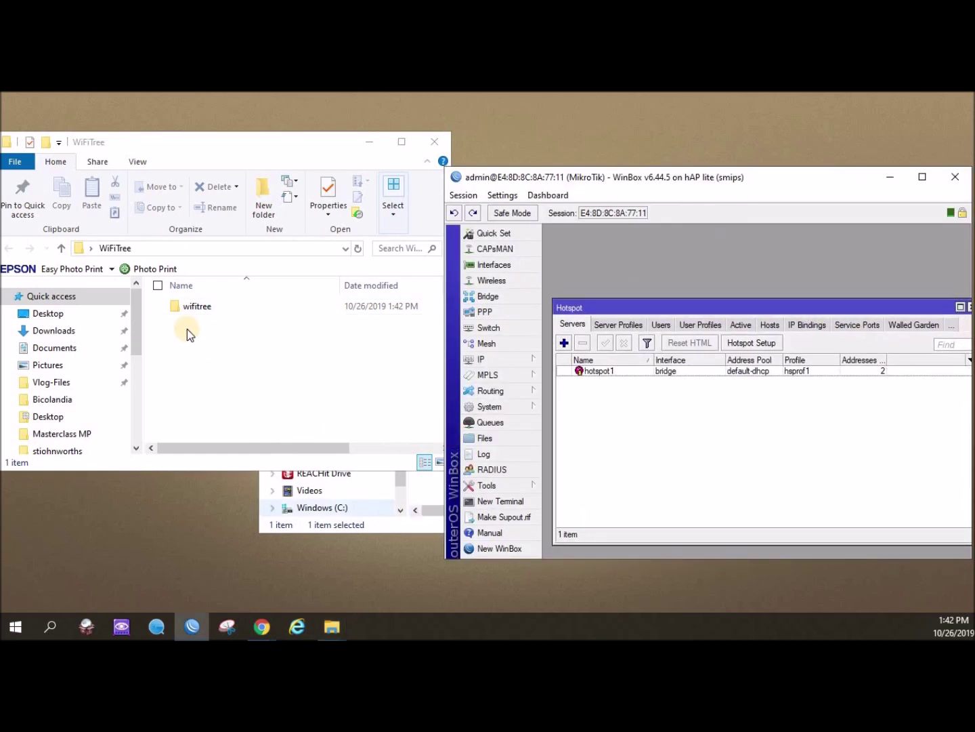
Step: Upload the wifitree folder into the router's Files list, then close the list
{"action": "left_click_drag", "start_coordinate": [193, 310], "coordinate": [634, 271]}
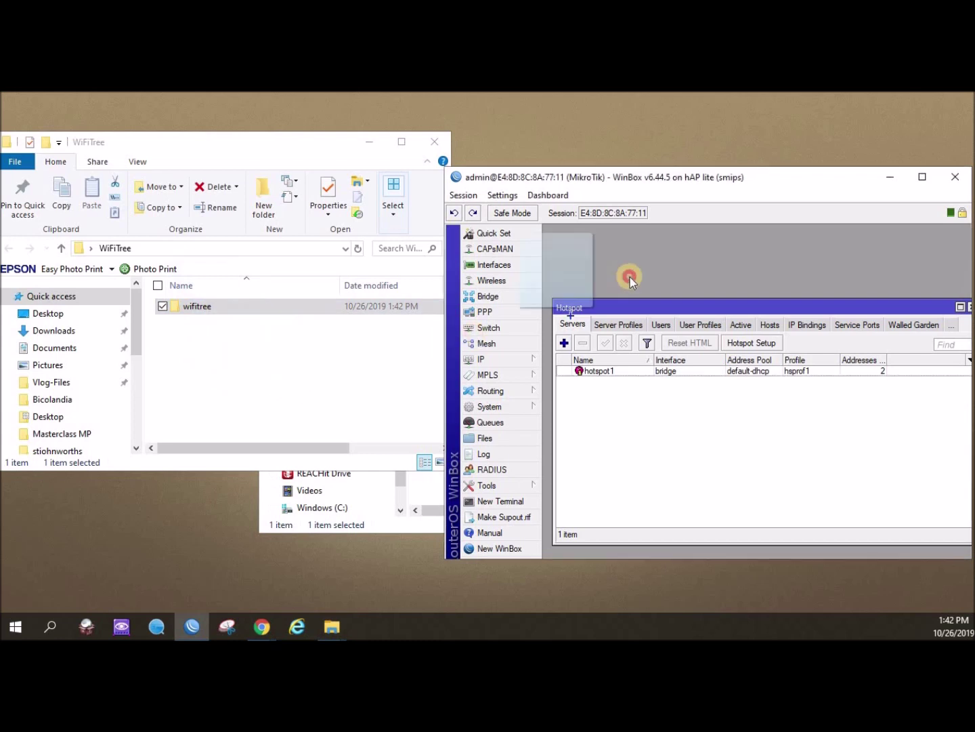
{"action": "left_click_drag", "start_coordinate": [634, 271], "coordinate": [632, 270]}
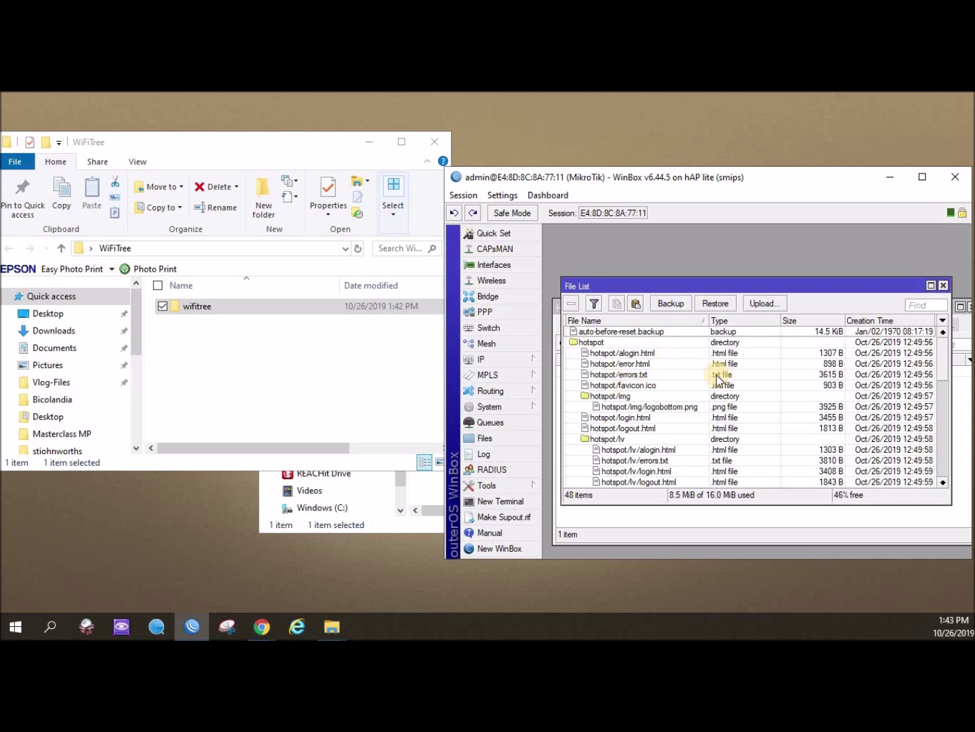
{"action": "scroll", "coordinate": [716, 377], "scroll_direction": "down", "scroll_amount": 2}
{"action": "scroll", "coordinate": [711, 376], "scroll_direction": "down", "scroll_amount": 2}
{"action": "scroll", "coordinate": [710, 374], "scroll_direction": "up", "scroll_amount": 1}
{"action": "scroll", "coordinate": [710, 375], "scroll_direction": "up", "scroll_amount": 3}
{"action": "left_click", "coordinate": [943, 286]}
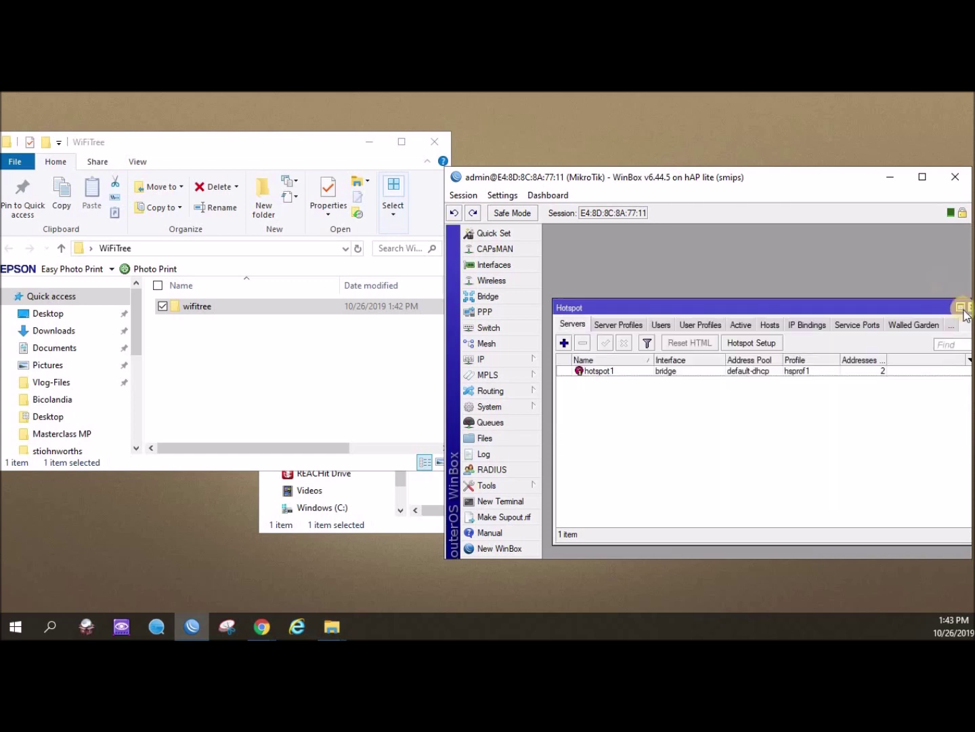
Step: Maximize WinBox and show the Hotspot Server Profiles list
{"action": "left_click_drag", "start_coordinate": [777, 314], "coordinate": [772, 271]}
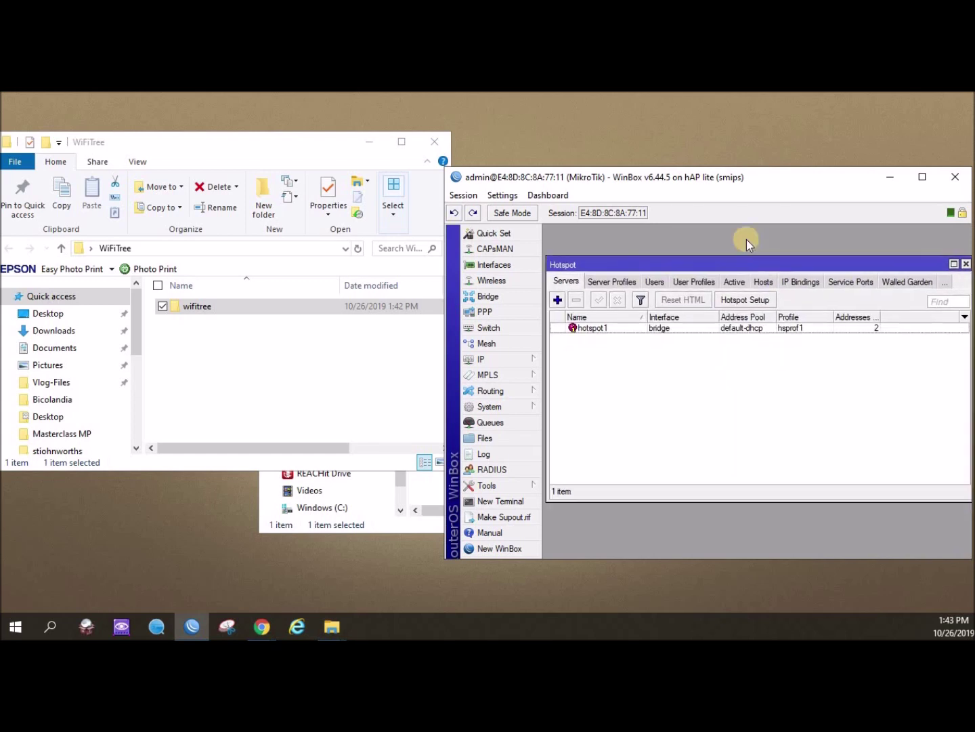
{"action": "mouse_move", "coordinate": [698, 175]}
{"action": "left_mouse_down"}
{"action": "mouse_move", "coordinate": [453, 180]}
{"action": "mouse_move", "coordinate": [447, 167]}
{"action": "left_mouse_up"}
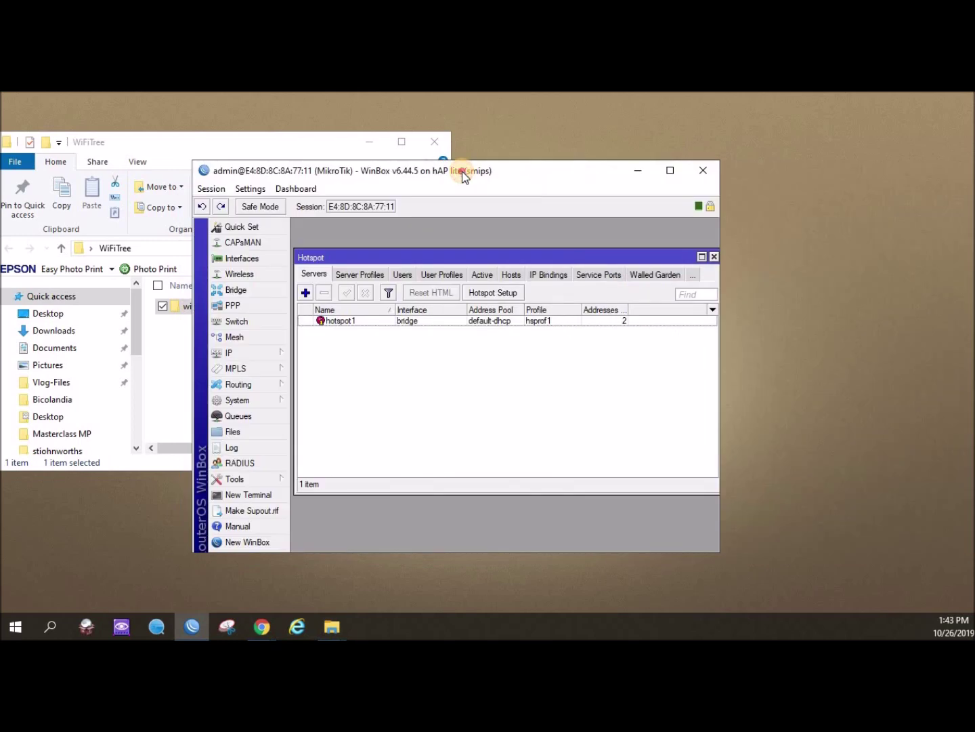
{"action": "double_click", "coordinate": [447, 166]}
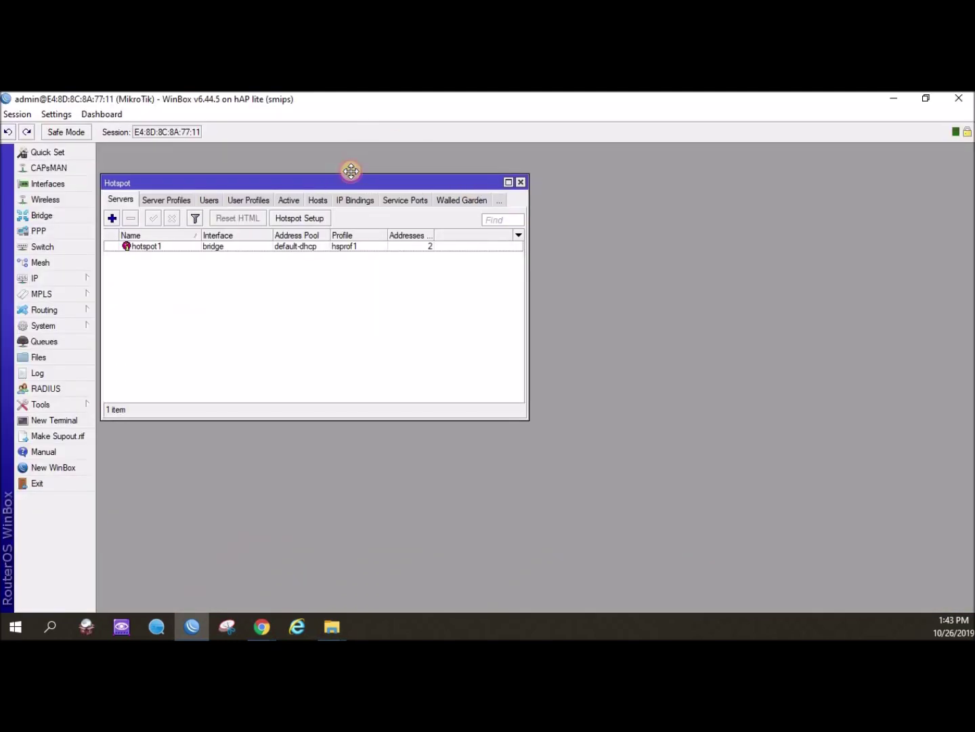
{"action": "left_click_drag", "start_coordinate": [341, 191], "coordinate": [348, 179]}
{"action": "left_click", "coordinate": [155, 234]}
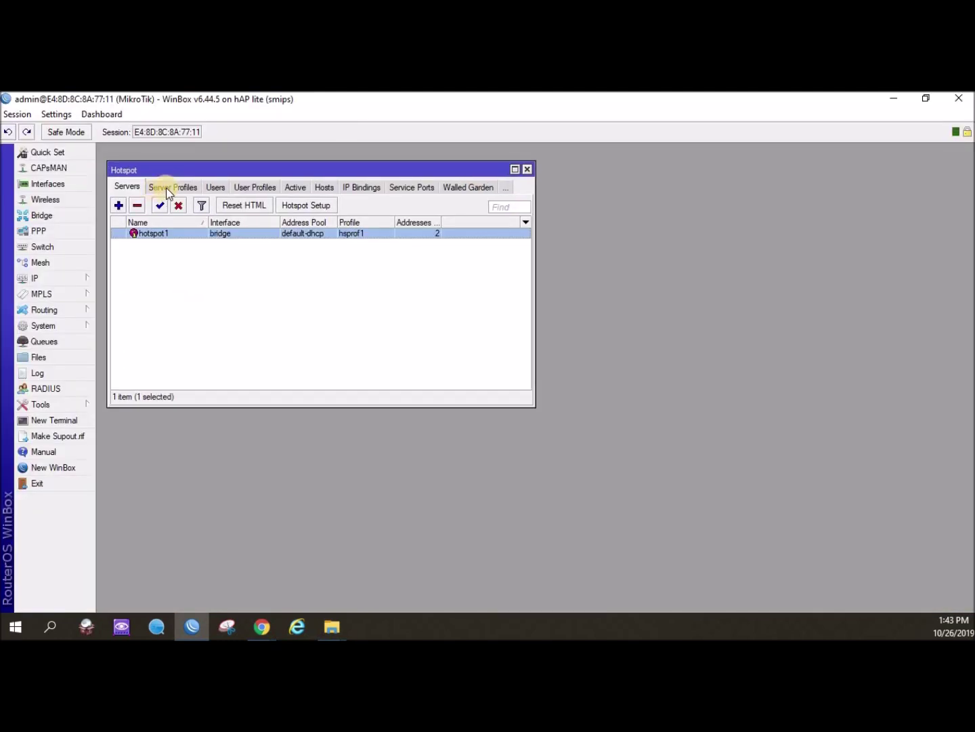
{"action": "left_click", "coordinate": [171, 190]}
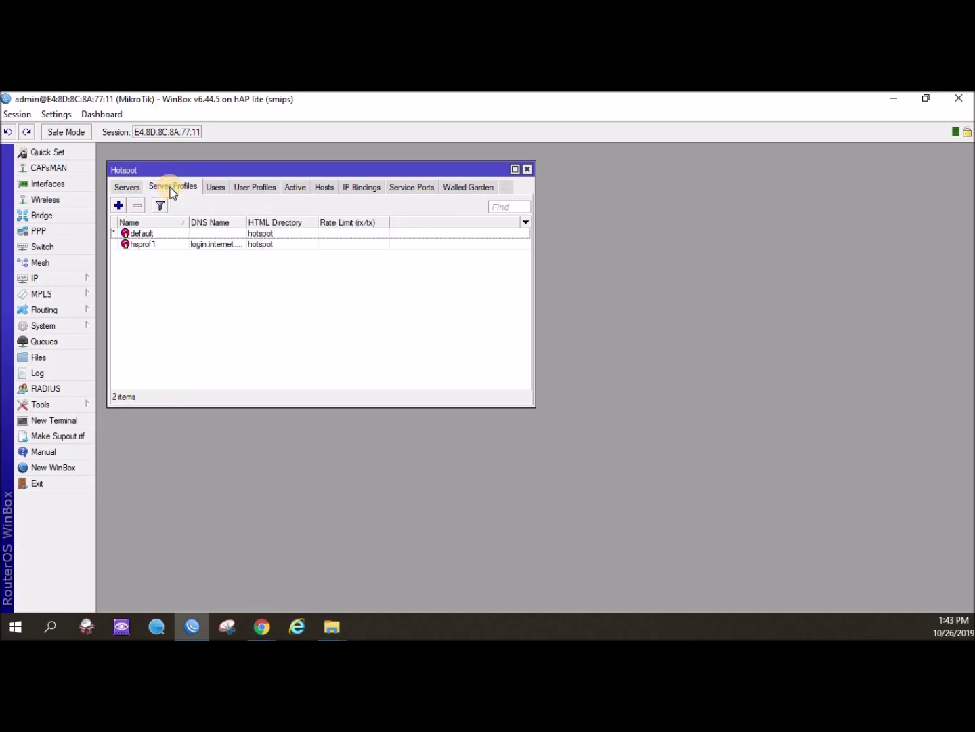
Step: Set the hsprof1 profile's HTML Directory to wifitree and save it
{"action": "left_click", "coordinate": [160, 246]}
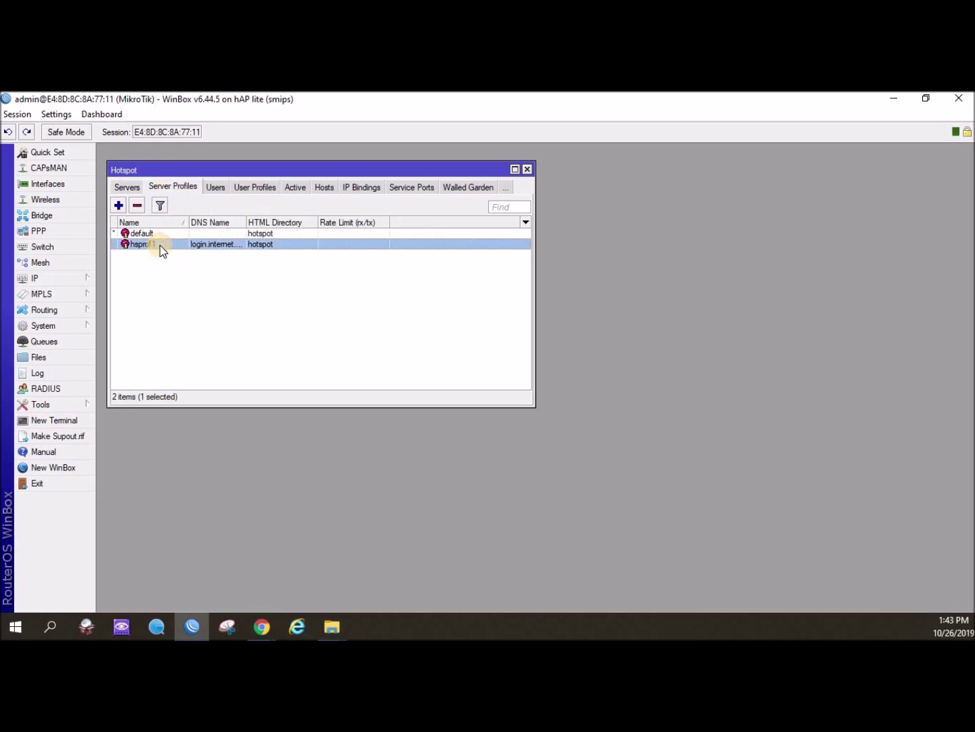
{"action": "double_click", "coordinate": [160, 245]}
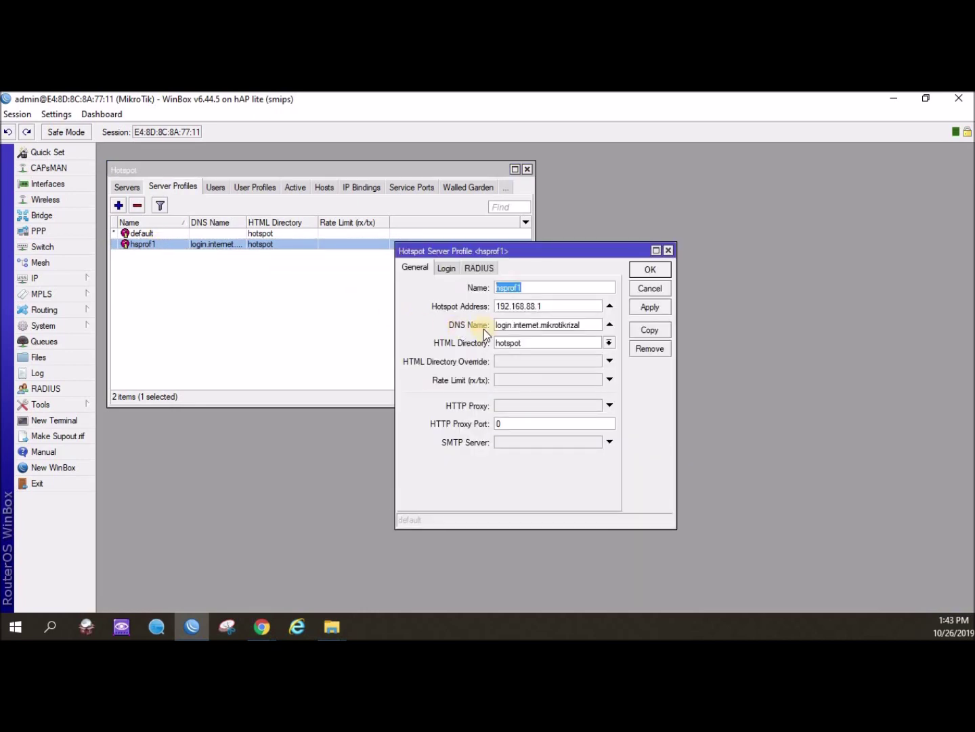
{"action": "left_click_drag", "start_coordinate": [471, 249], "coordinate": [435, 235]}
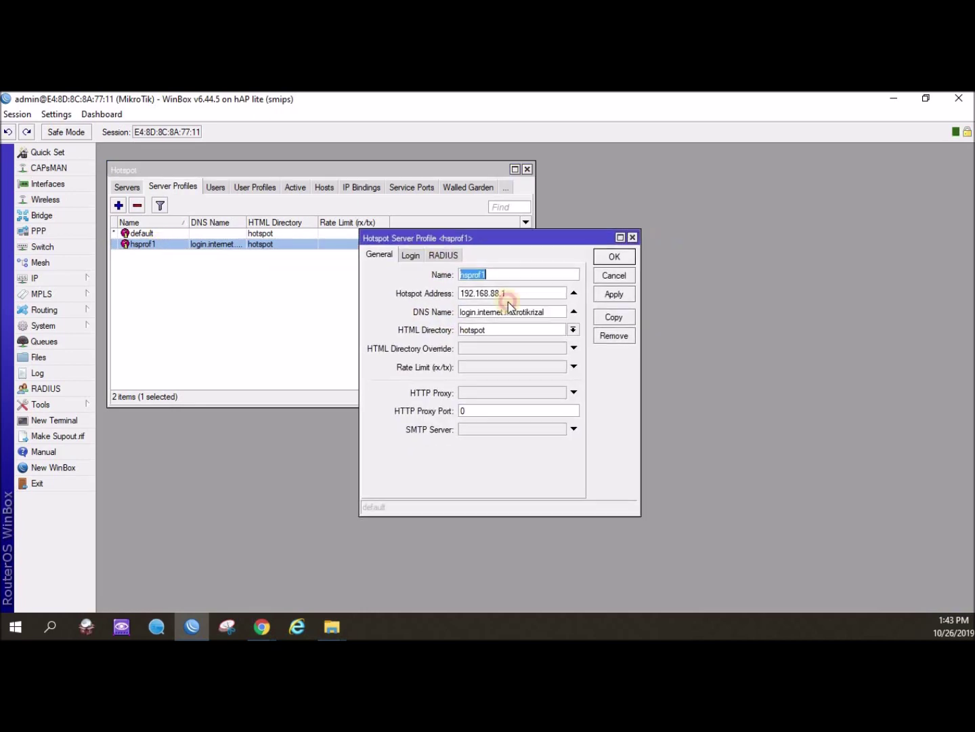
{"action": "left_click", "coordinate": [573, 331]}
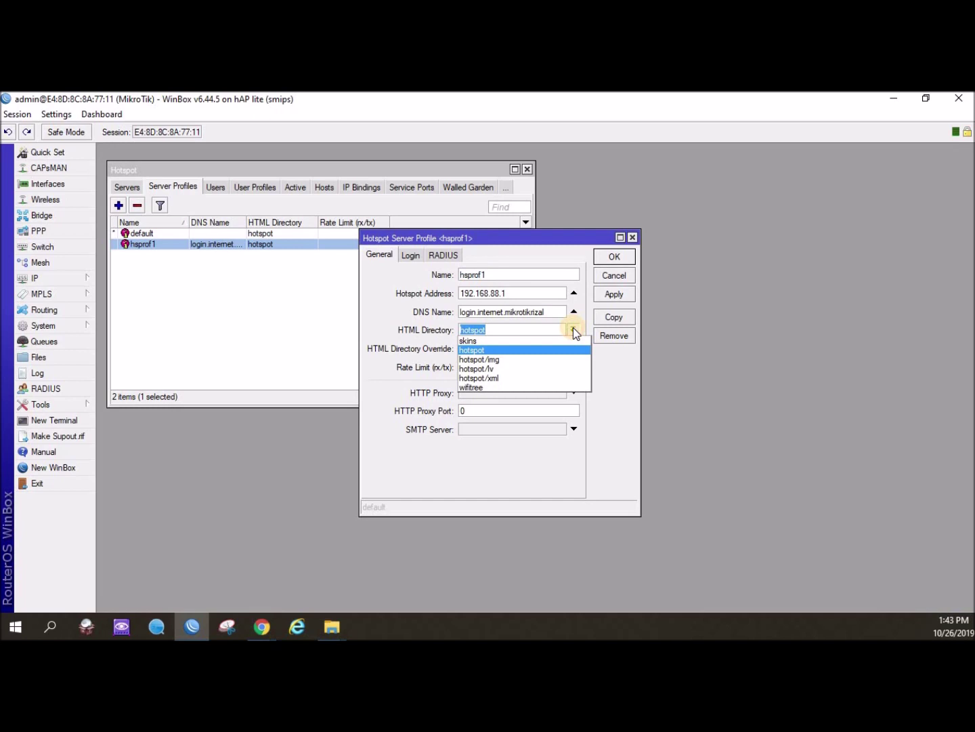
{"action": "left_click", "coordinate": [529, 388]}
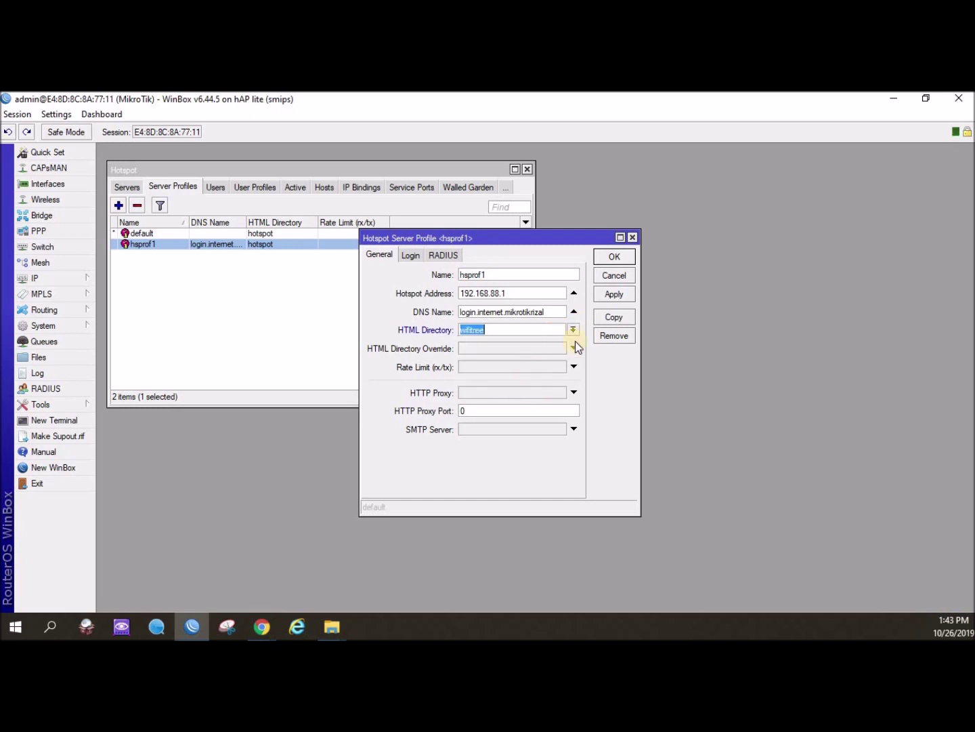
{"action": "left_click", "coordinate": [616, 295]}
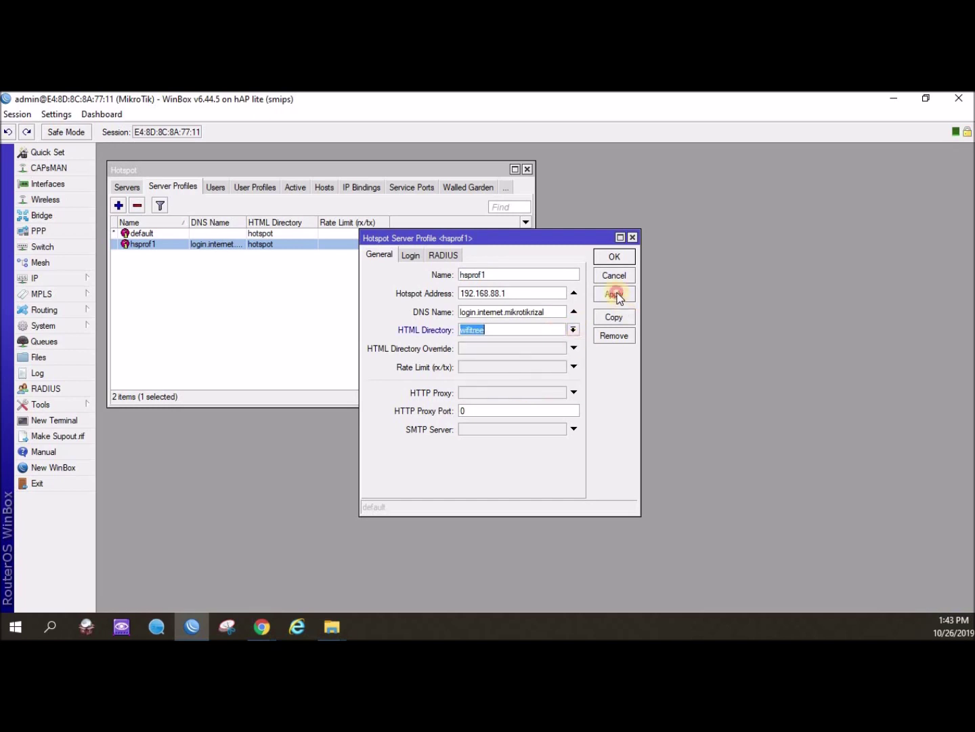
{"action": "left_click", "coordinate": [612, 257]}
{"action": "left_click_drag", "start_coordinate": [375, 174], "coordinate": [499, 210]}
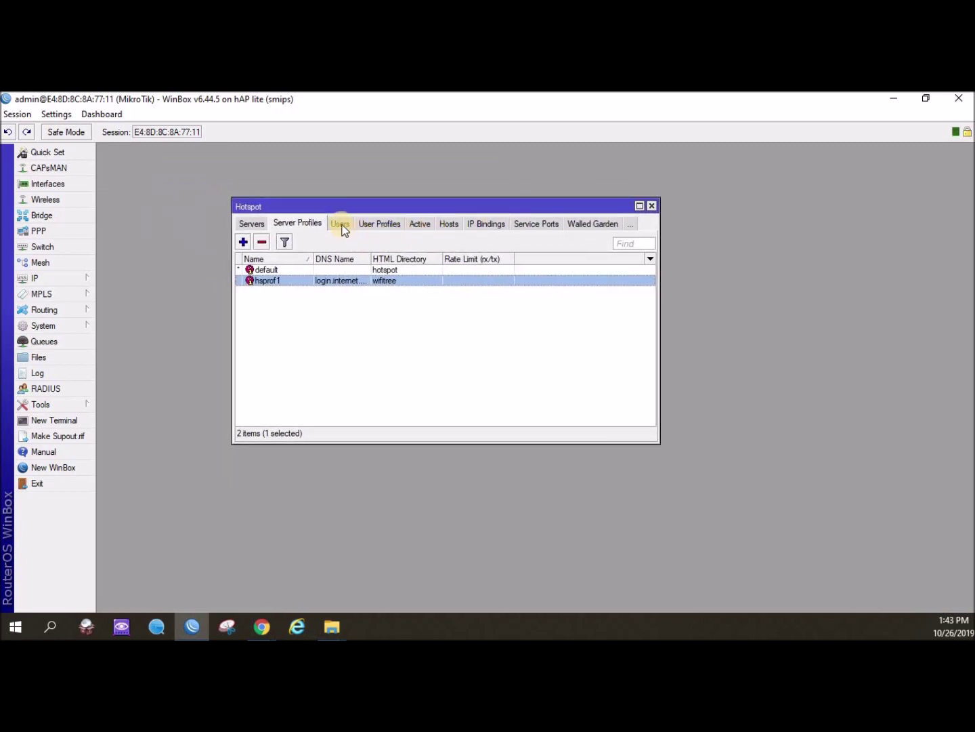
Step: Remove bullet's active hotspot session and bullet's login cookie
{"action": "left_click", "coordinate": [341, 225]}
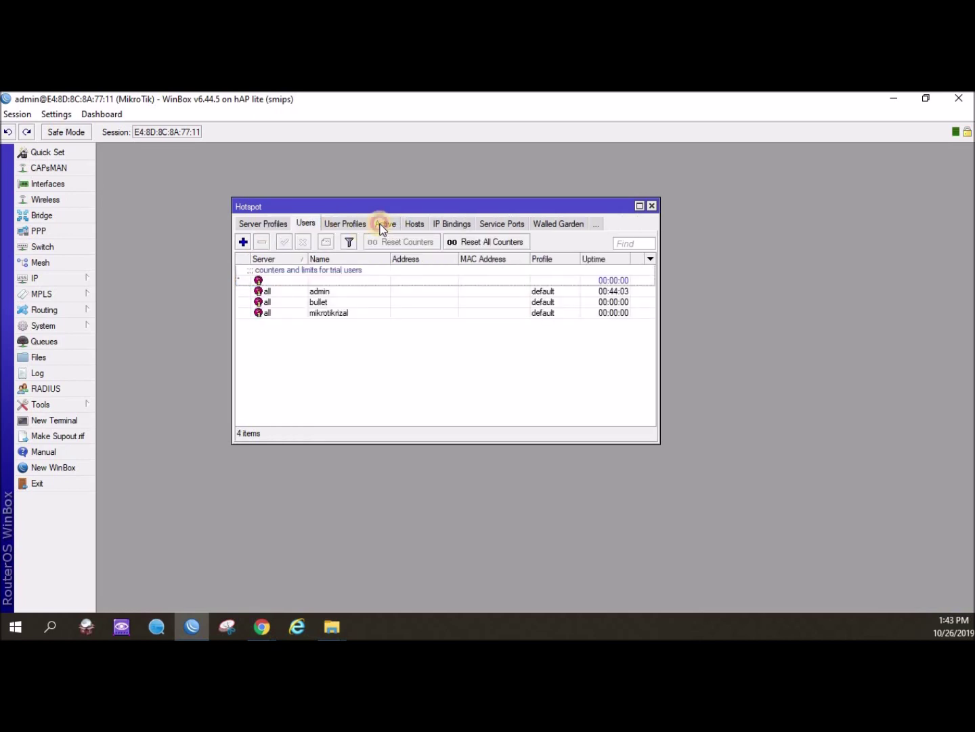
{"action": "left_click", "coordinate": [382, 225]}
{"action": "left_click", "coordinate": [312, 272]}
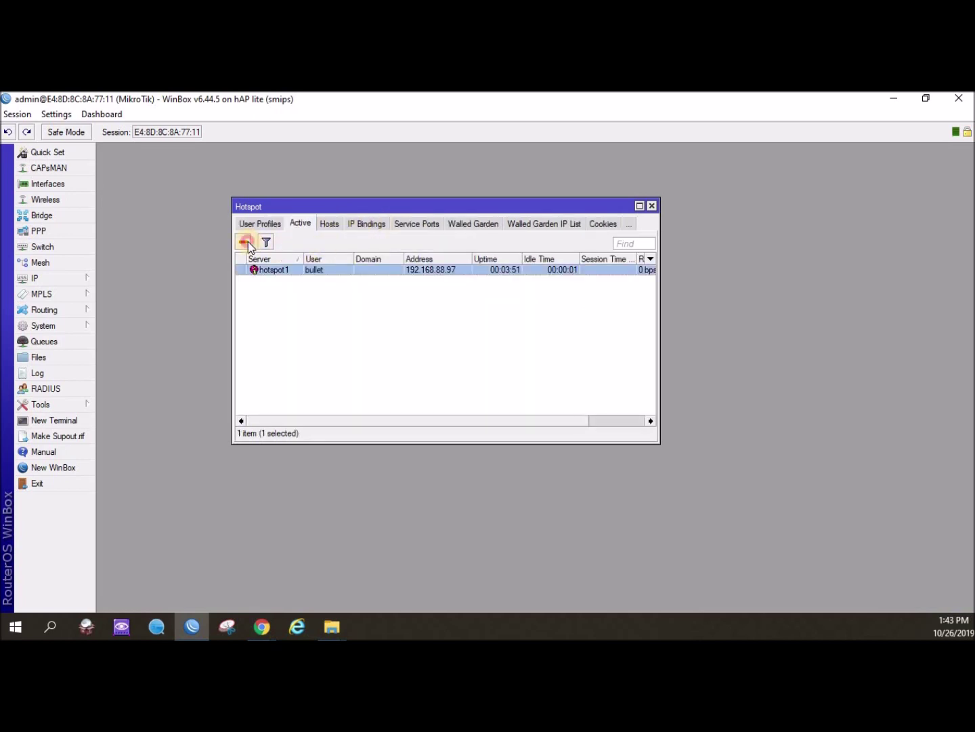
{"action": "left_click", "coordinate": [246, 241]}
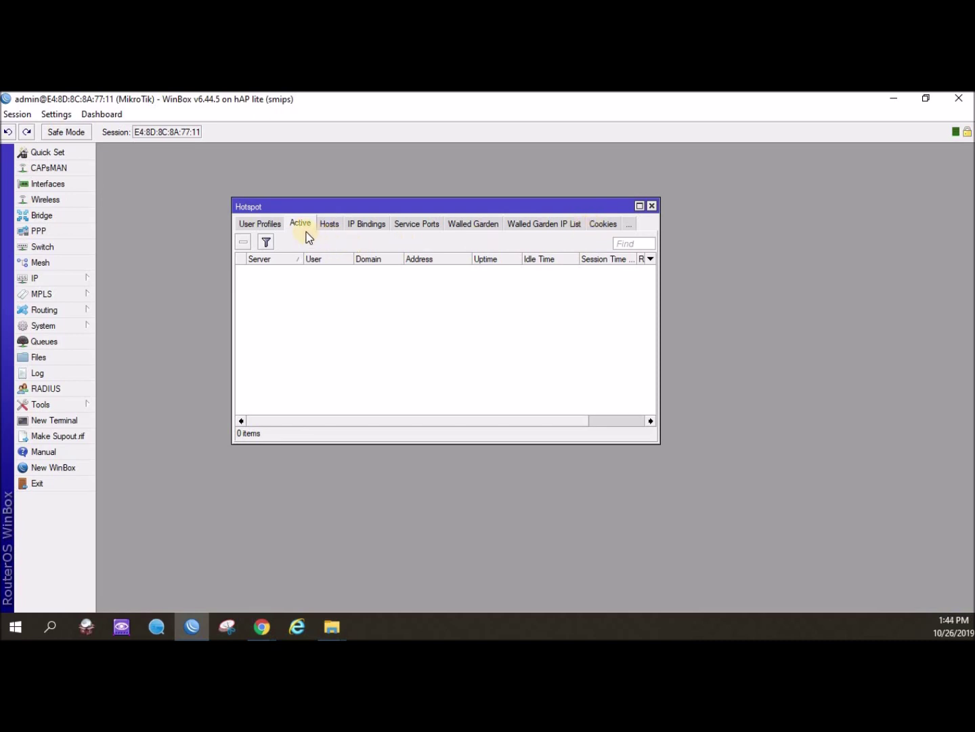
{"action": "left_click", "coordinate": [603, 225]}
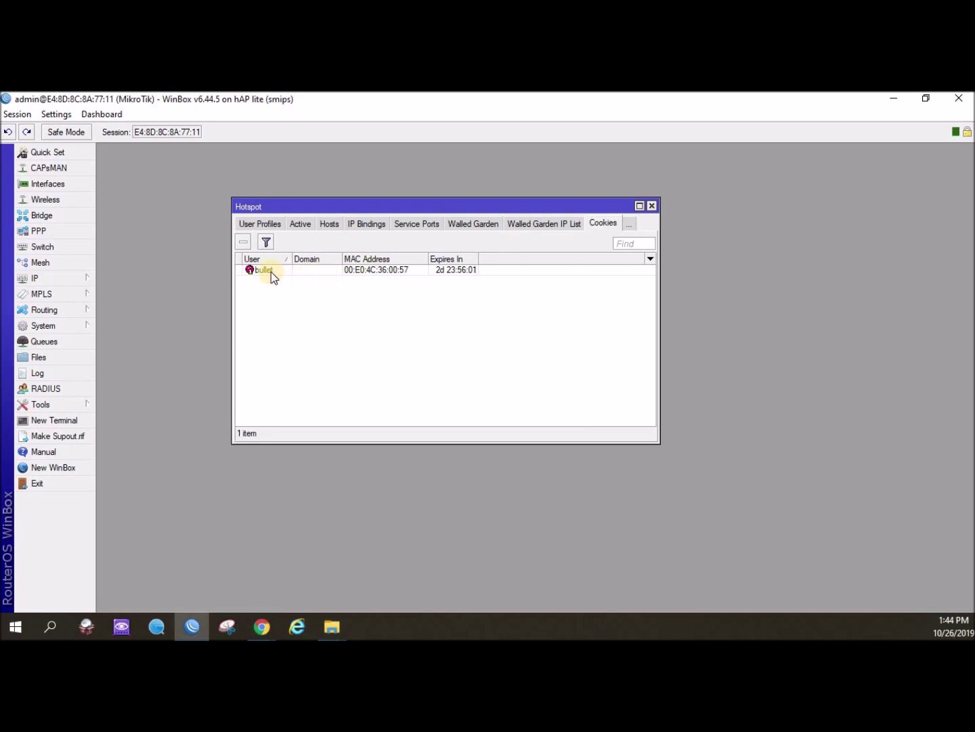
{"action": "left_click", "coordinate": [272, 271]}
{"action": "left_click", "coordinate": [241, 241]}
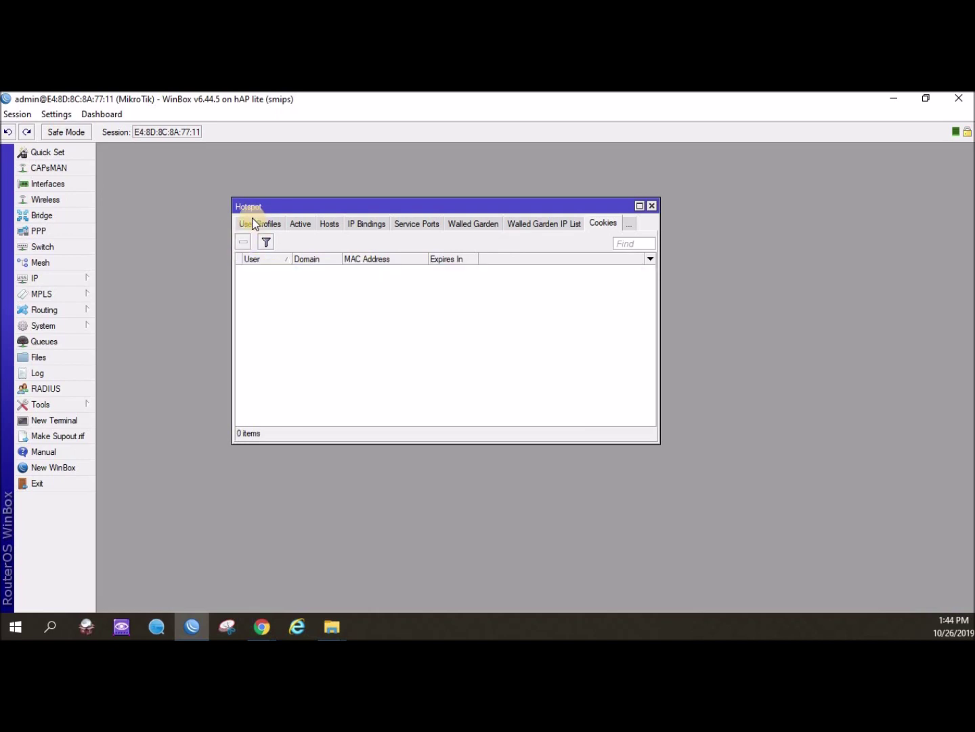
Step: Return to the Hotspot Servers list and minimize WinBox
{"action": "left_click", "coordinate": [253, 218]}
{"action": "left_click", "coordinate": [255, 220]}
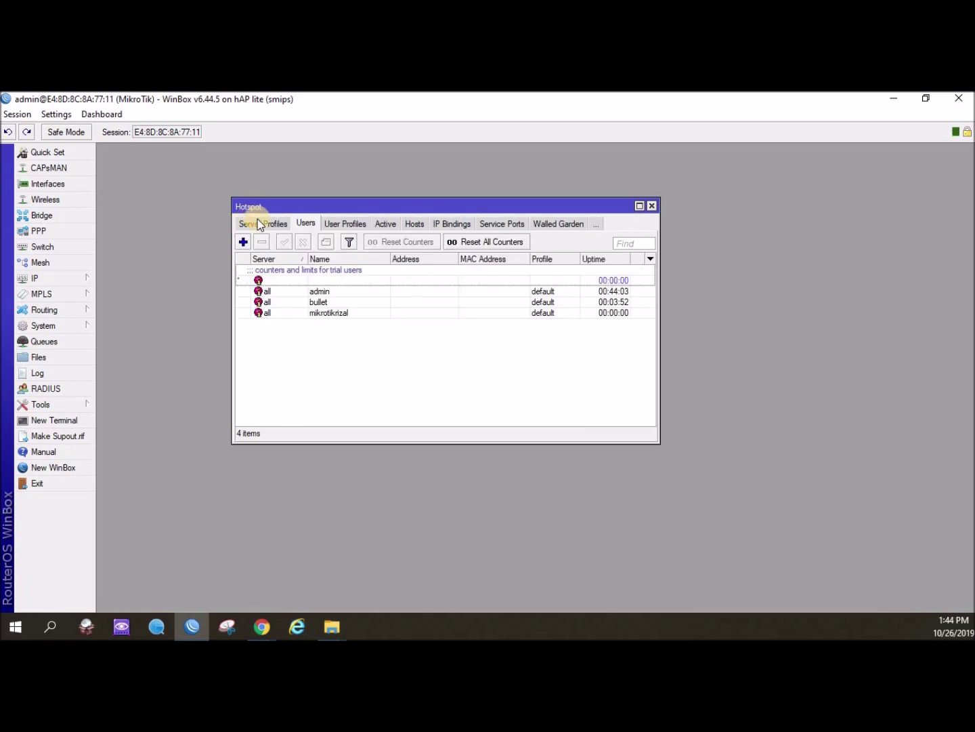
{"action": "left_click", "coordinate": [256, 225]}
{"action": "left_click", "coordinate": [253, 224]}
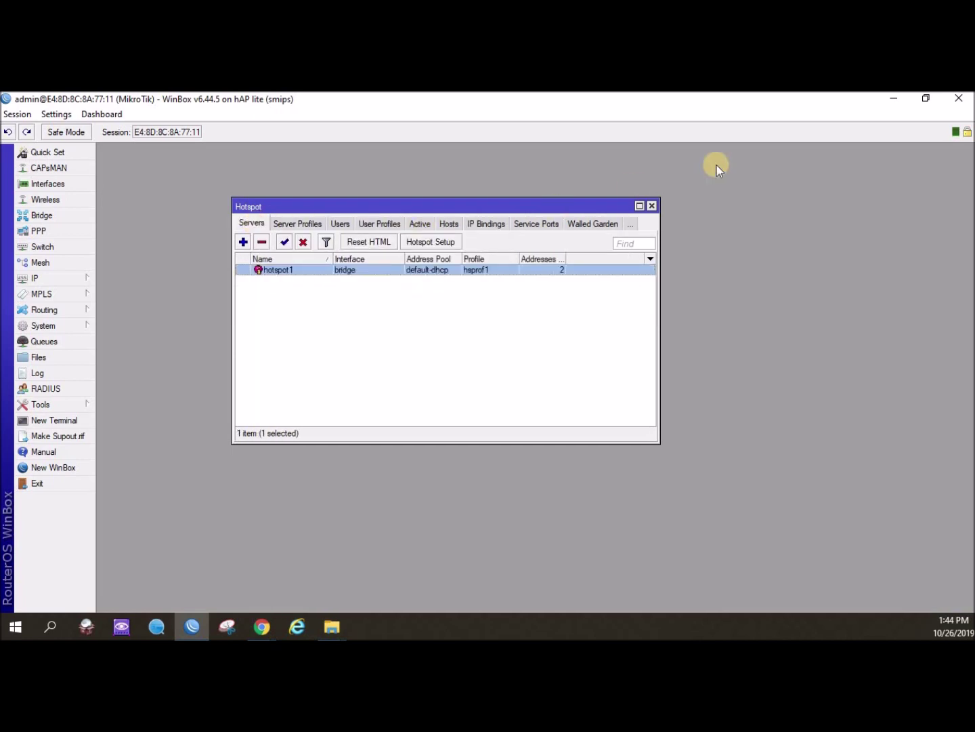
{"action": "left_click", "coordinate": [893, 99]}
Step: Close the WiFiTree folder windows and load login.internet.mikrotikrizal/login in maximized Chrome
{"action": "left_click", "coordinate": [437, 144]}
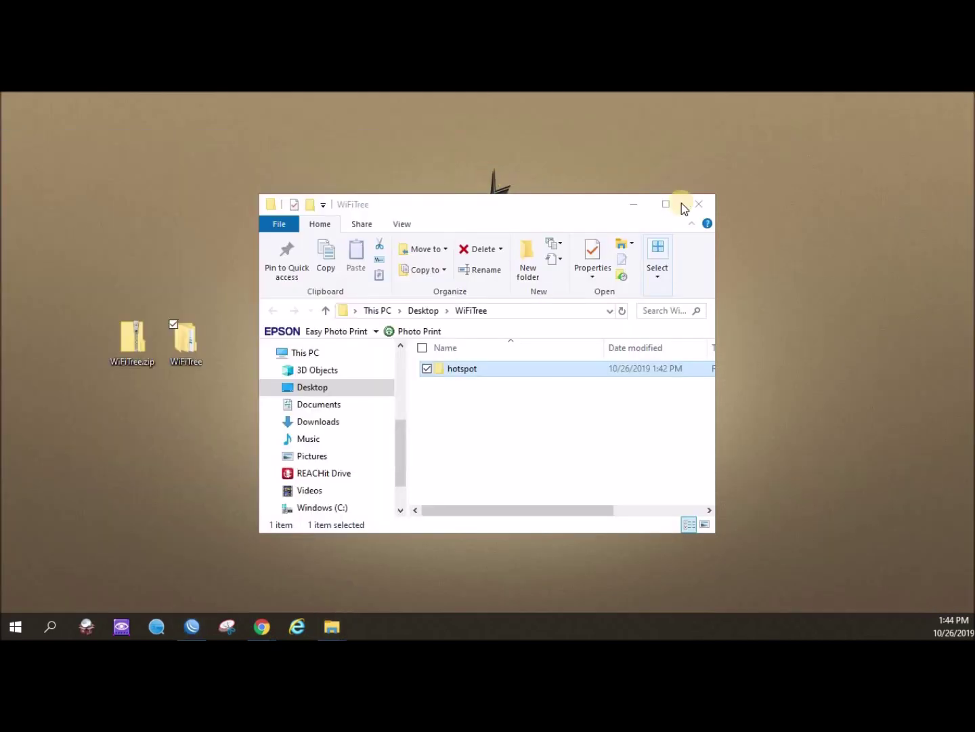
{"action": "left_click", "coordinate": [698, 204]}
{"action": "type", "text": "lo"}
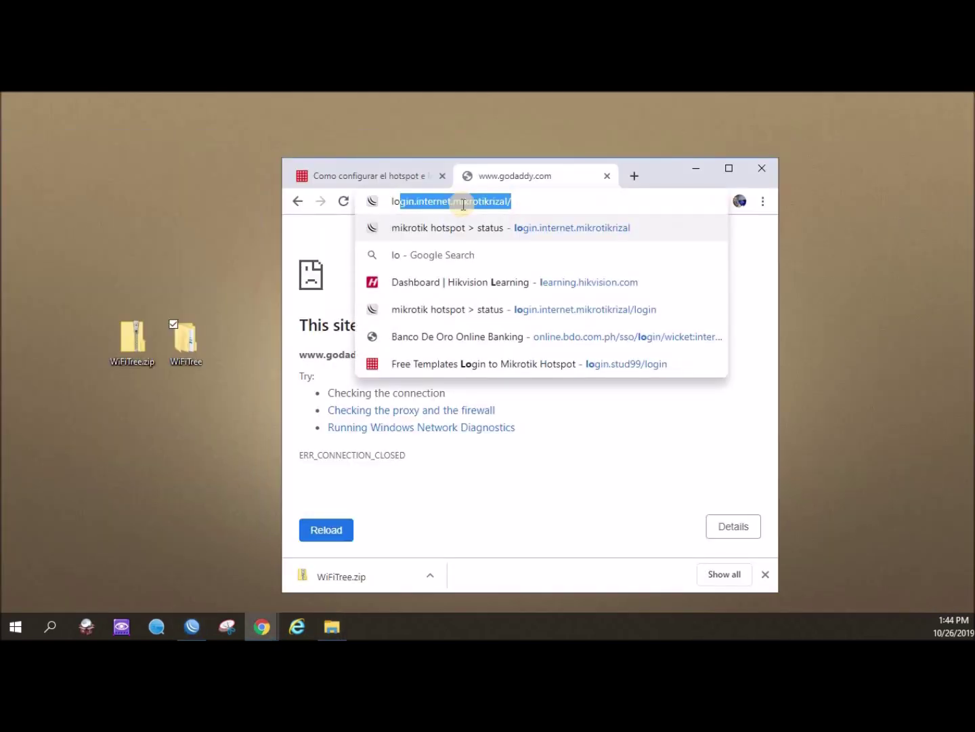
{"action": "type", "text": "gin.internet.mikrotikrizal/login"}
{"action": "key", "text": "Return"}
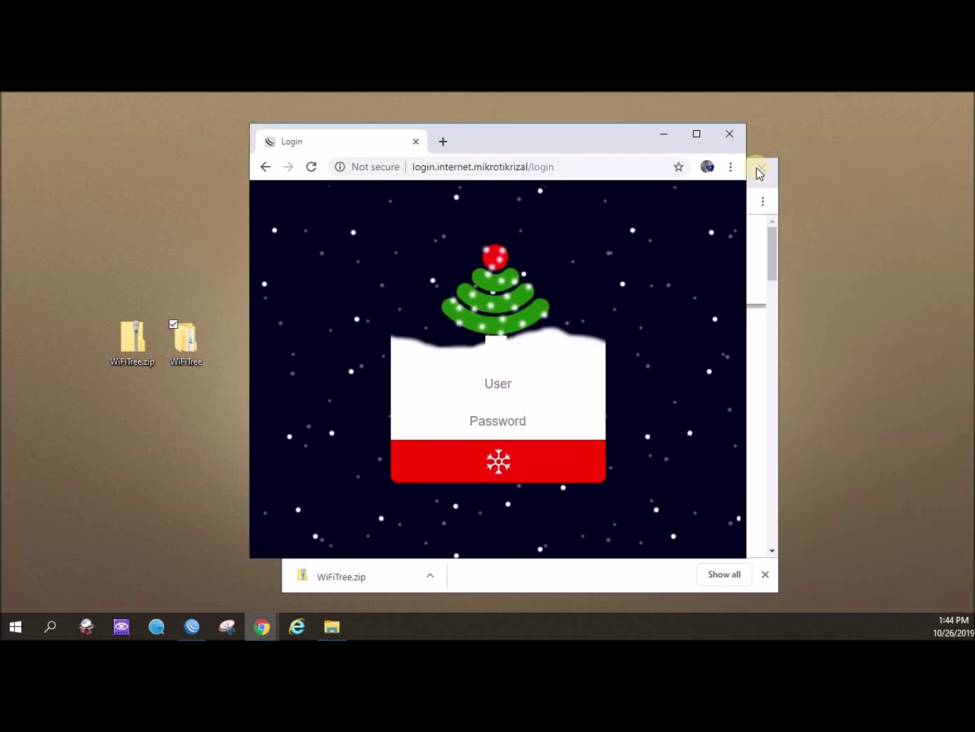
{"action": "double_click", "coordinate": [577, 146]}
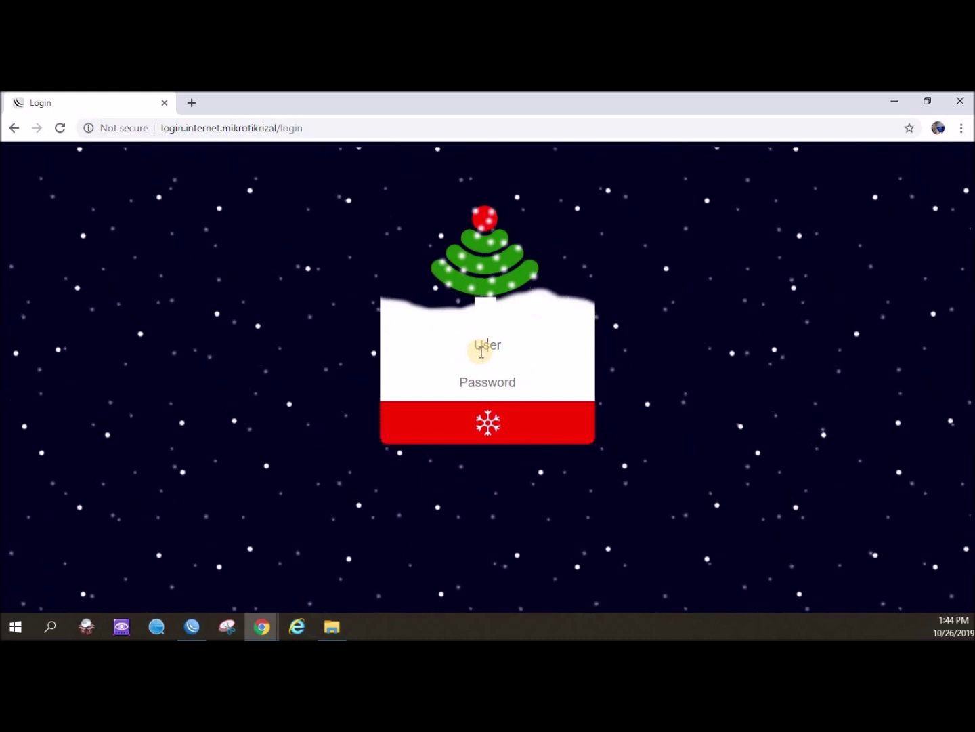
{"action": "left_click", "coordinate": [481, 351]}
{"action": "type", "text": "bullet"}
{"action": "key", "text": "Tab"}
{"action": "key", "text": "Return"}
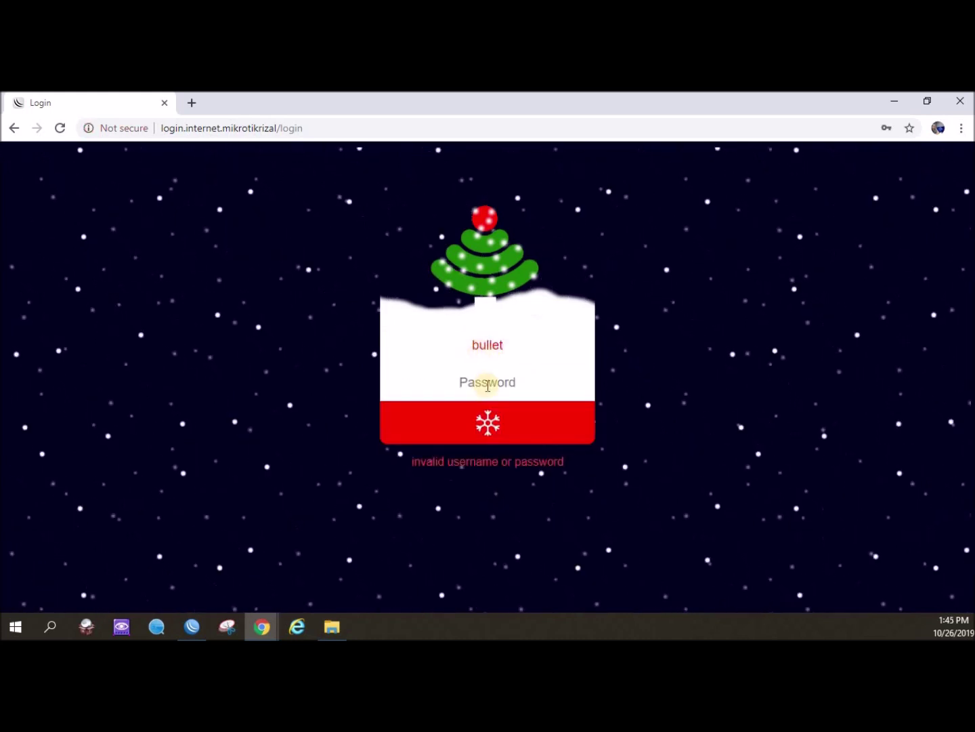
{"action": "left_click", "coordinate": [488, 383]}
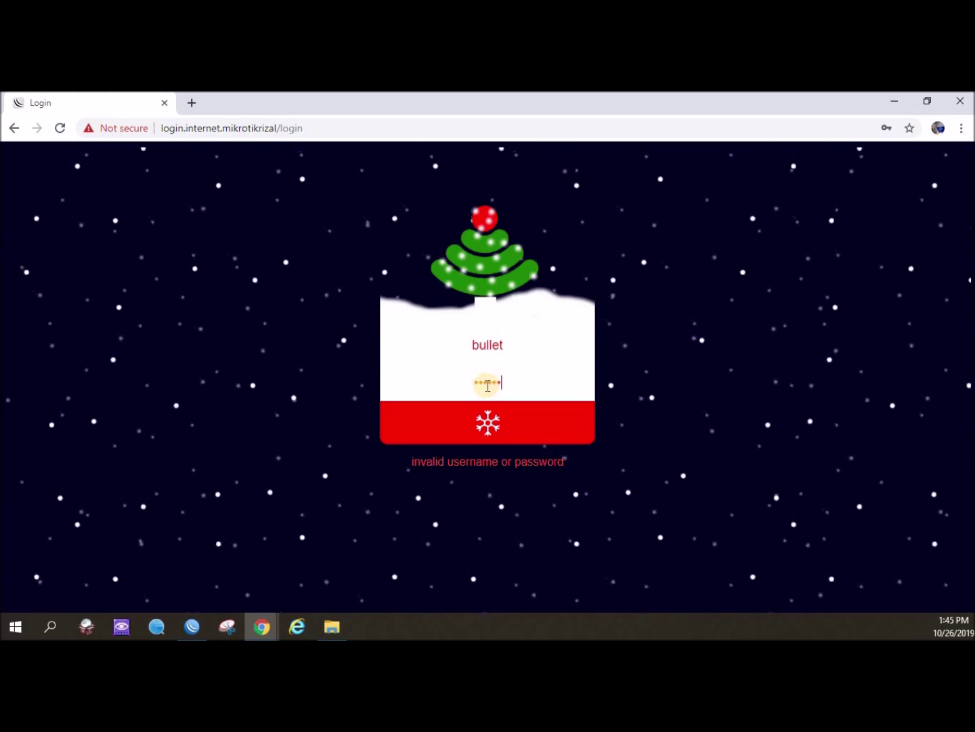
{"action": "key", "text": "Return"}
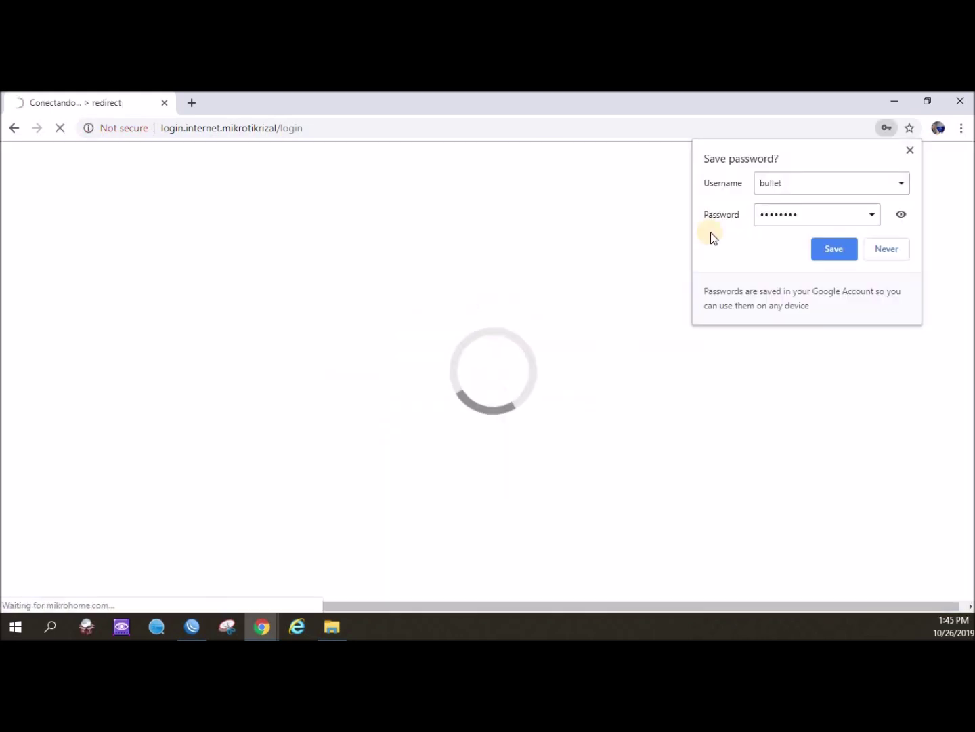
{"action": "left_click", "coordinate": [909, 149]}
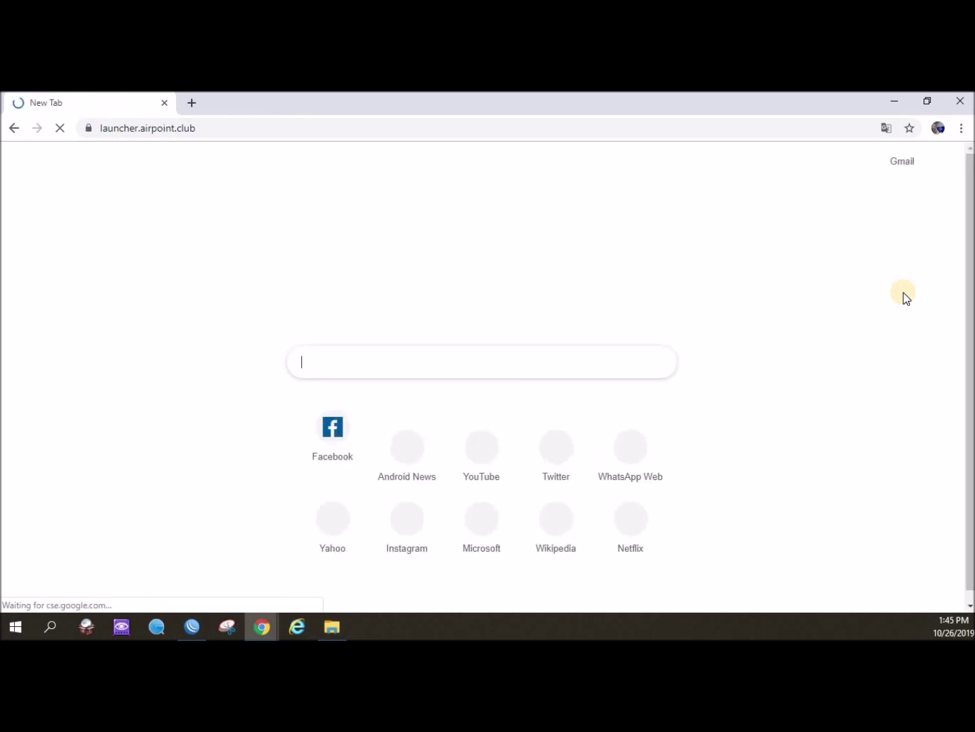
Step: Go to login.internet.mikrotikrizal to check bullet's hotspot status
{"action": "left_click", "coordinate": [440, 133]}
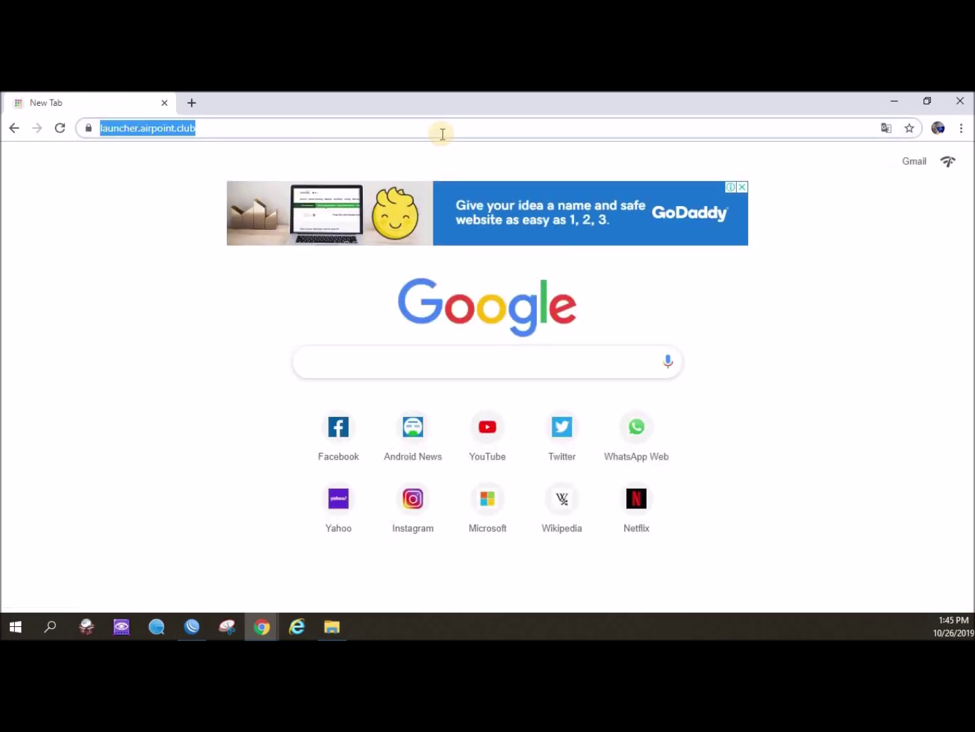
{"action": "type", "text": "www.facebook.com"}
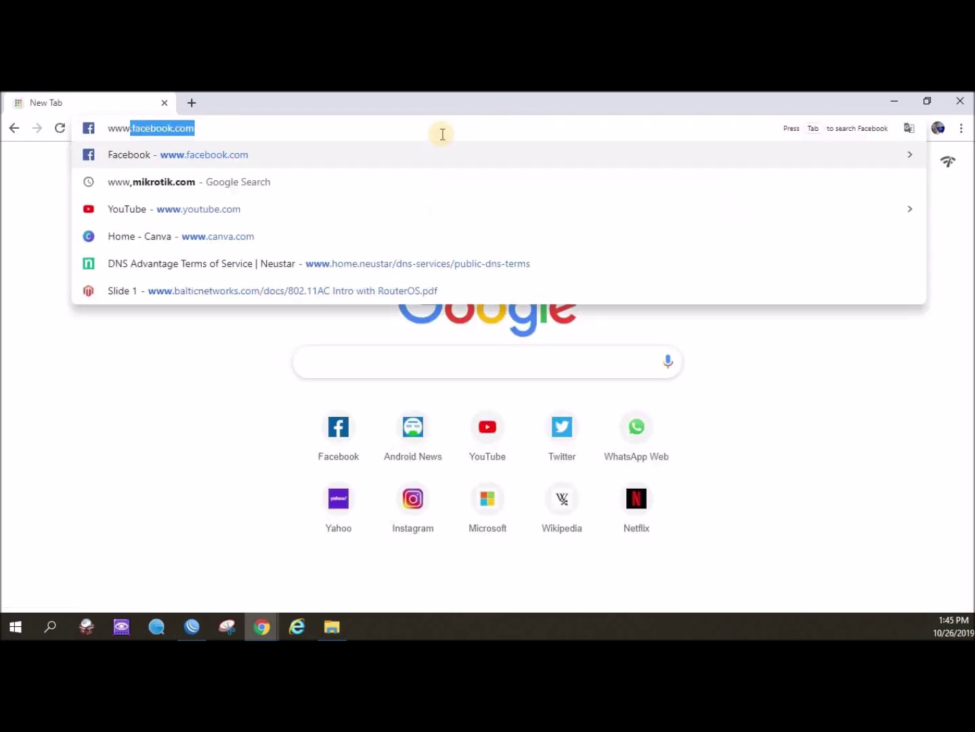
{"action": "type", "text": "google.com"}
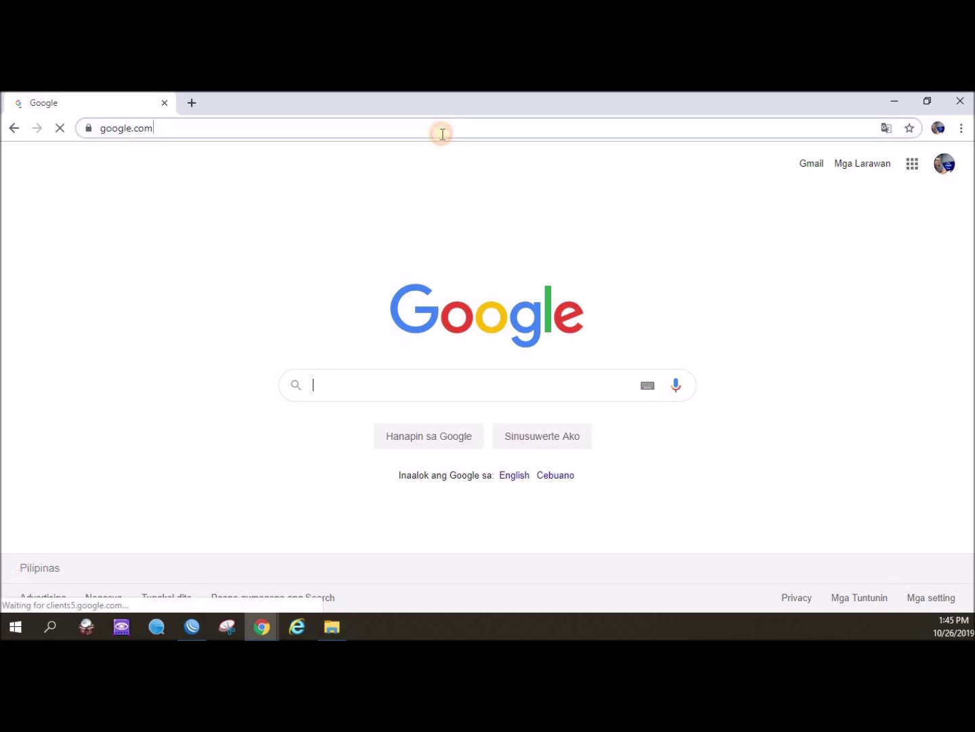
{"action": "type", "text": "l"}
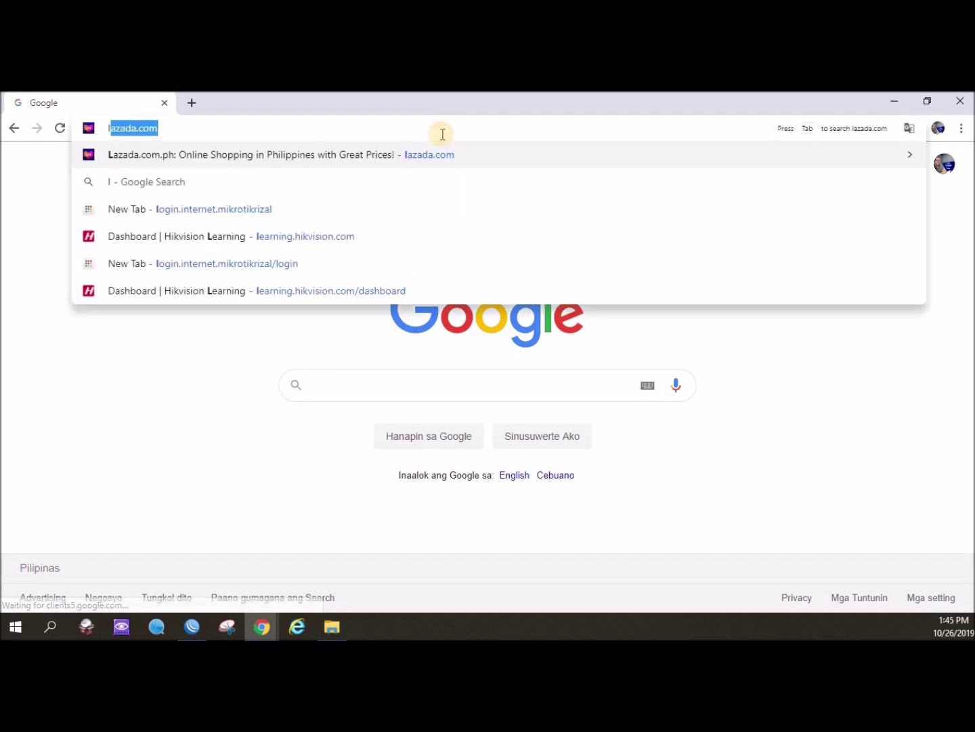
{"action": "type", "text": "ogin.internet.mikrotikrizal/"}
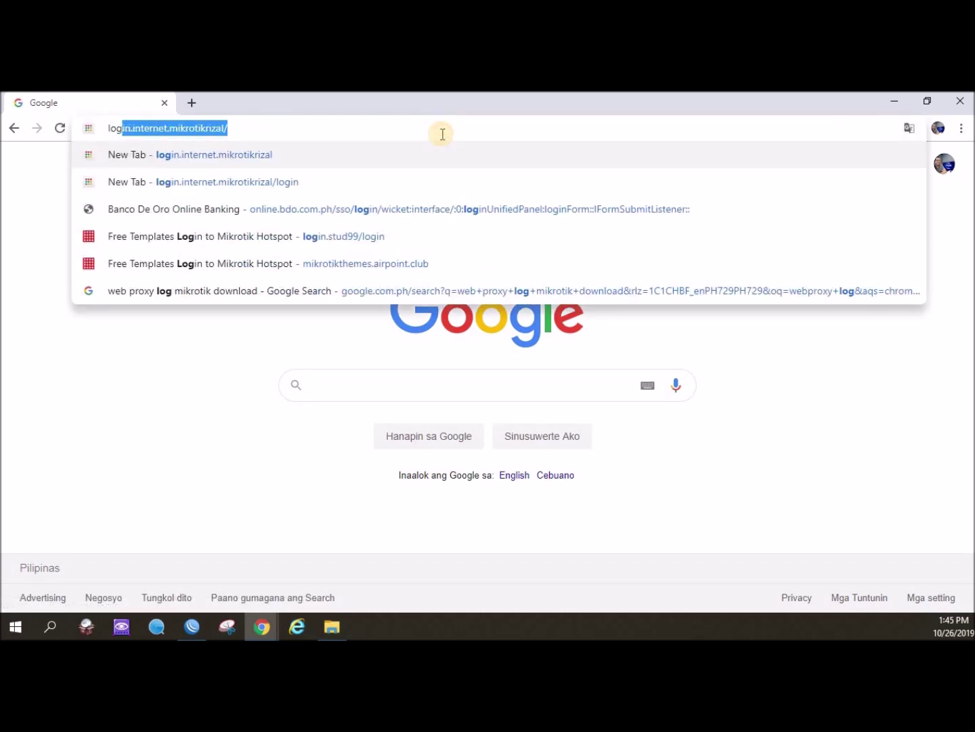
{"action": "key", "text": "Return"}
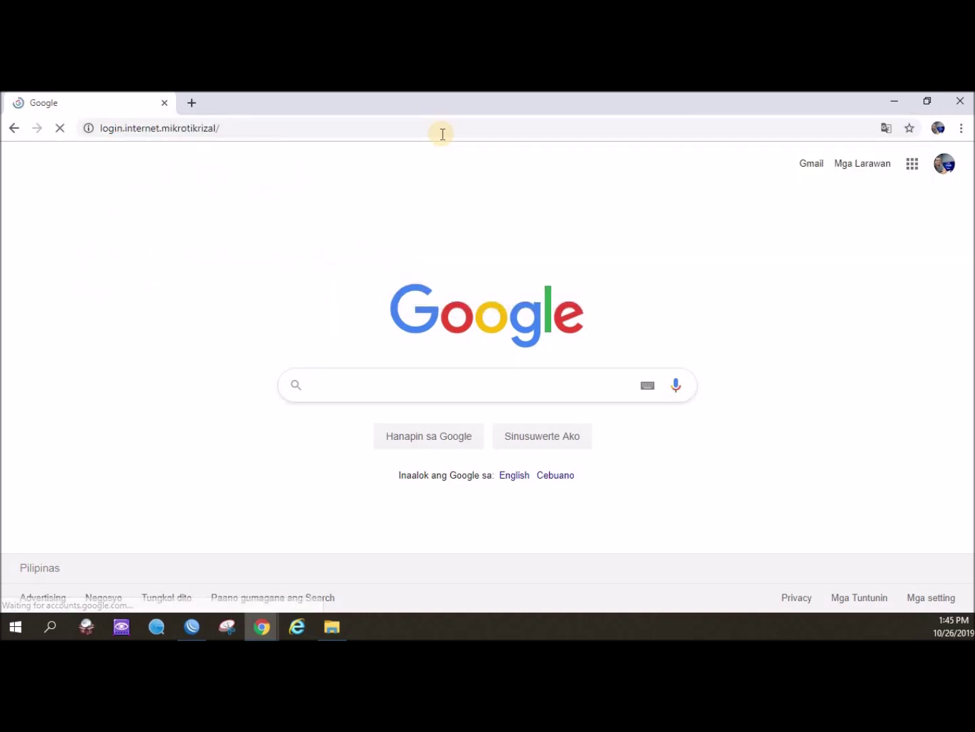